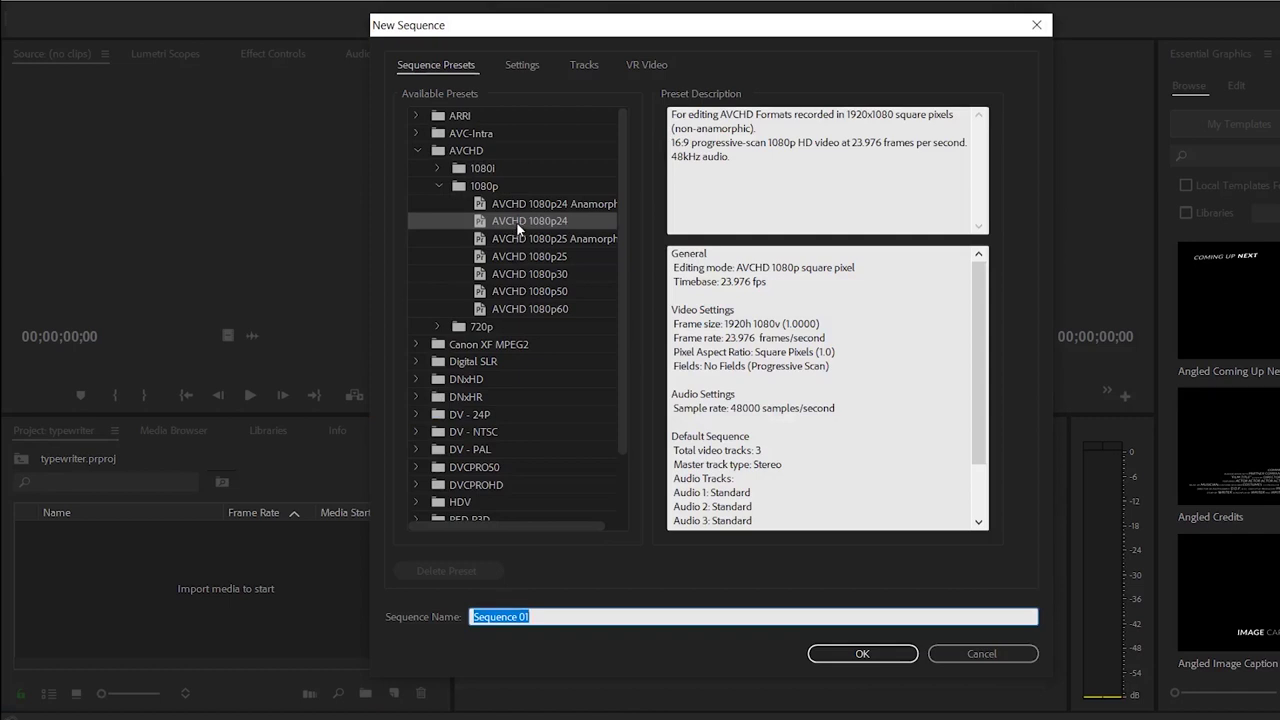
Create Sequence 01 from the AVCHD 1080p24 preset
{"action": "left_click", "coordinate": [516, 225]}
{"action": "left_click", "coordinate": [882, 654]}
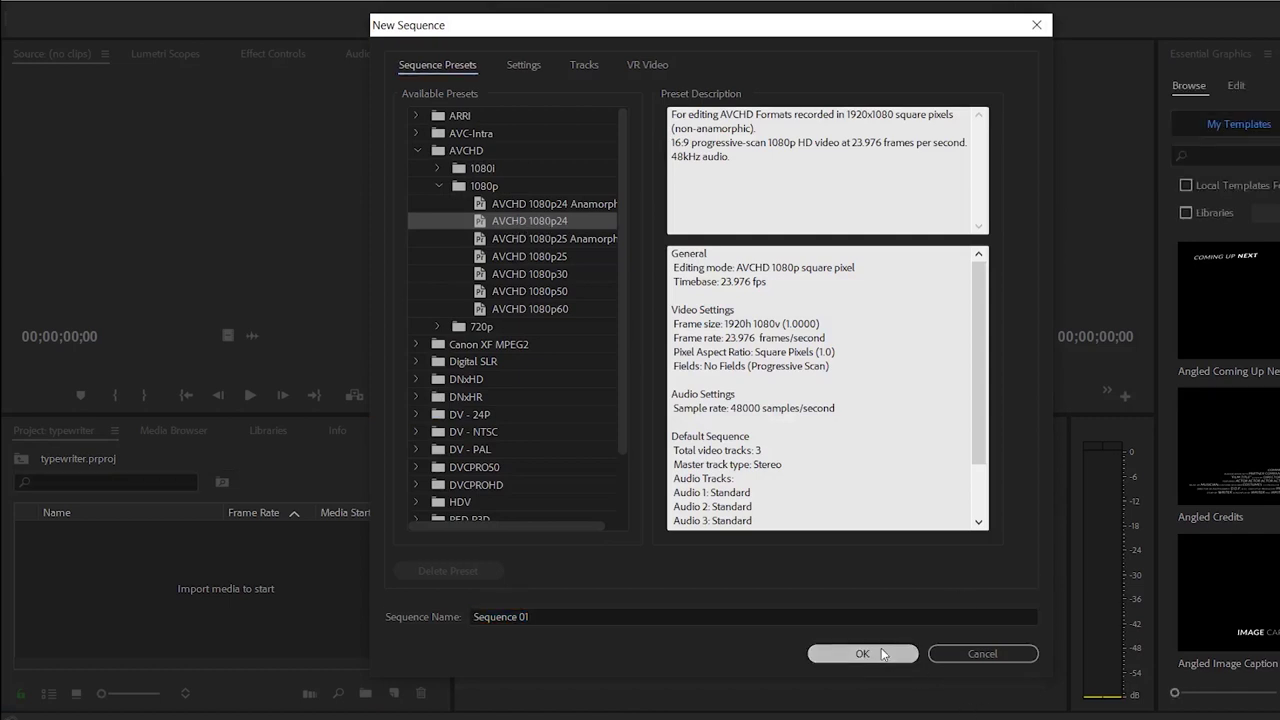
{"action": "left_click", "coordinate": [346, 607]}
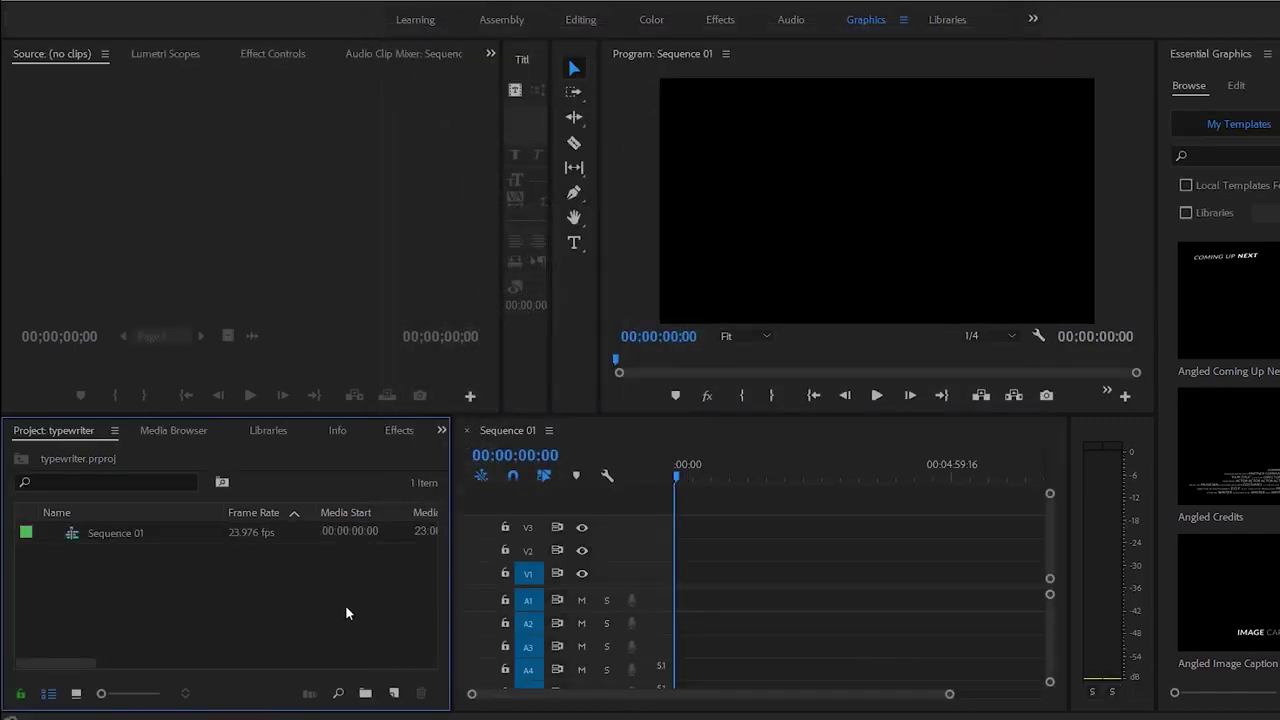
Search the effects for 'writ' to find Write-on, then clear the search box
{"action": "left_click", "coordinate": [396, 436]}
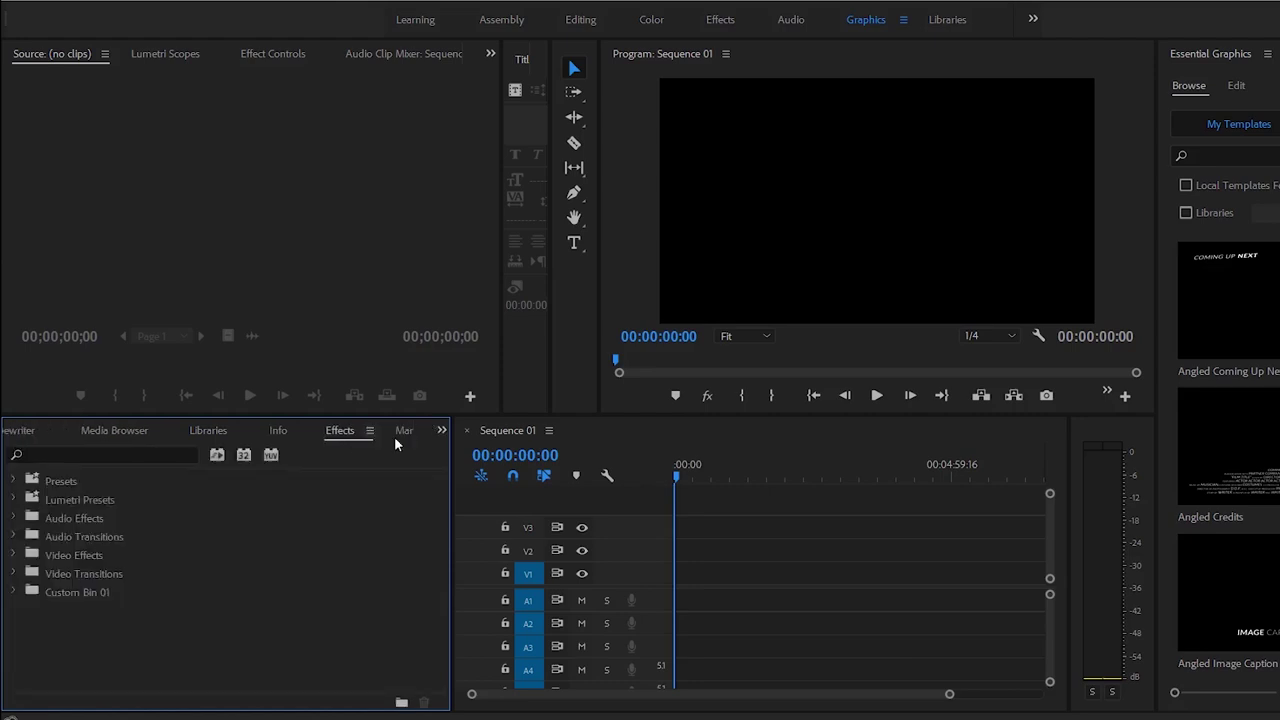
{"action": "left_click", "coordinate": [123, 456]}
{"action": "type", "text": "writ"}
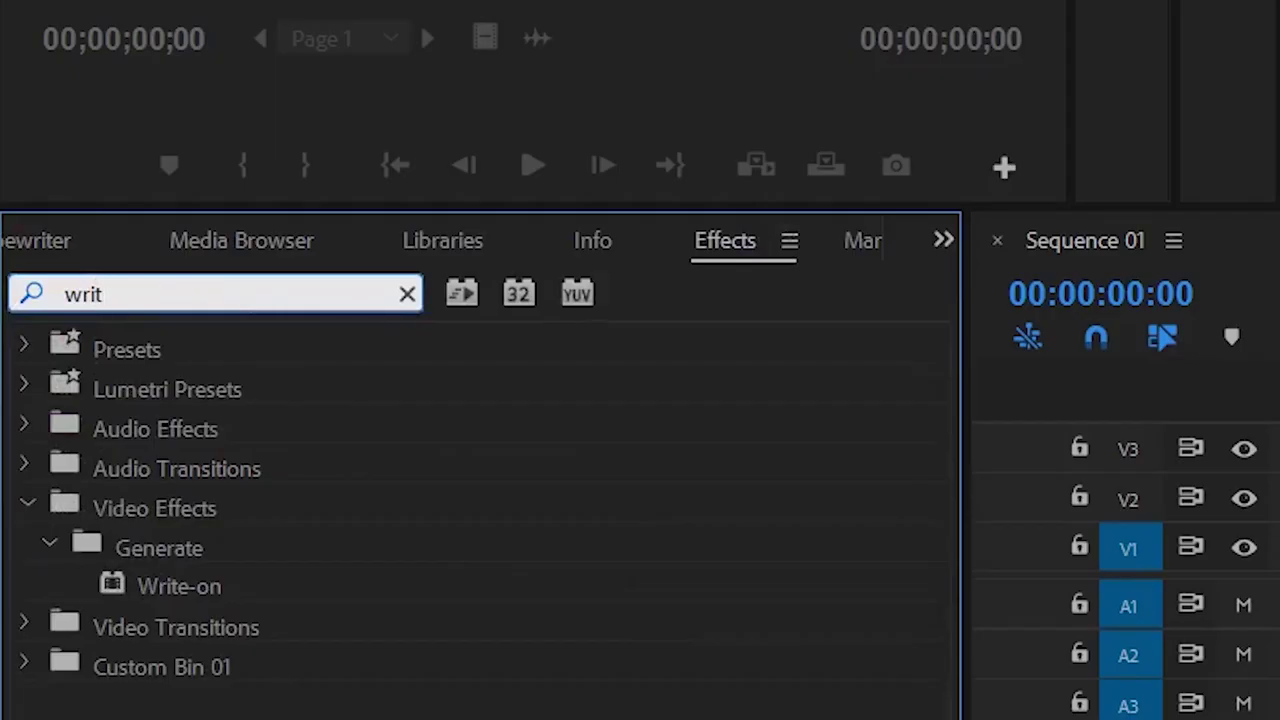
{"action": "left_click", "coordinate": [193, 585]}
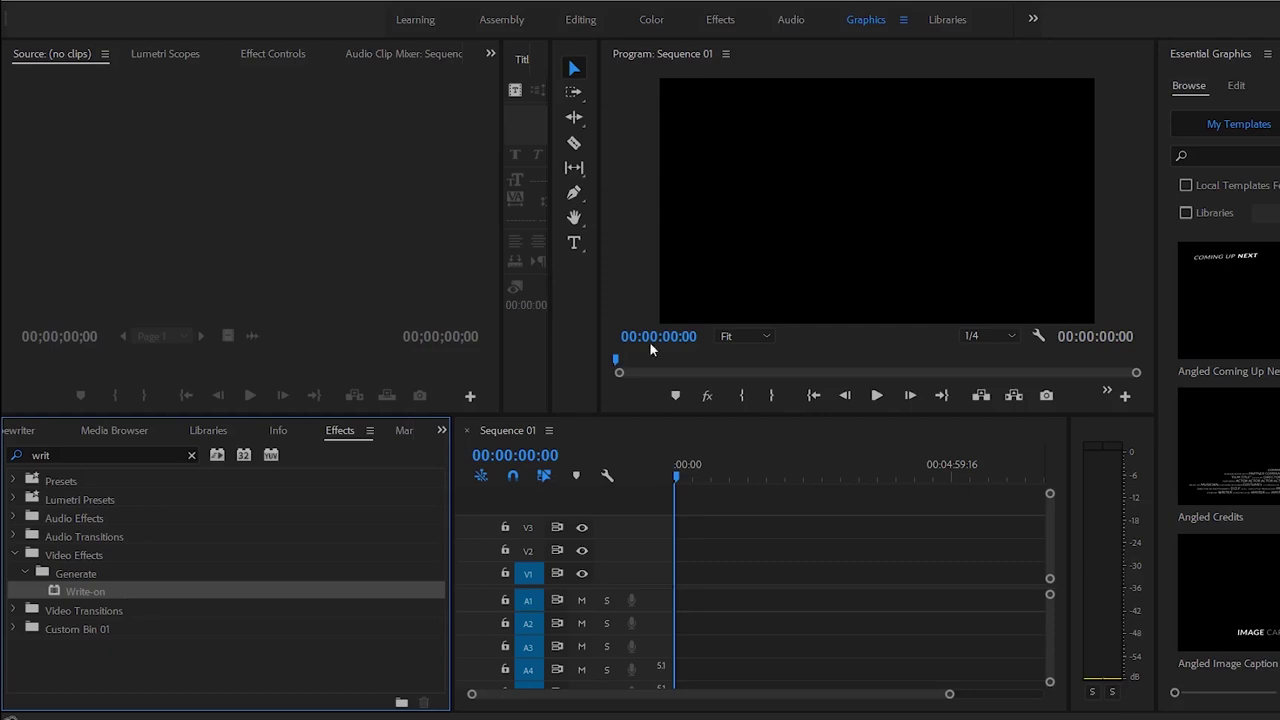
{"action": "left_click", "coordinate": [75, 448]}
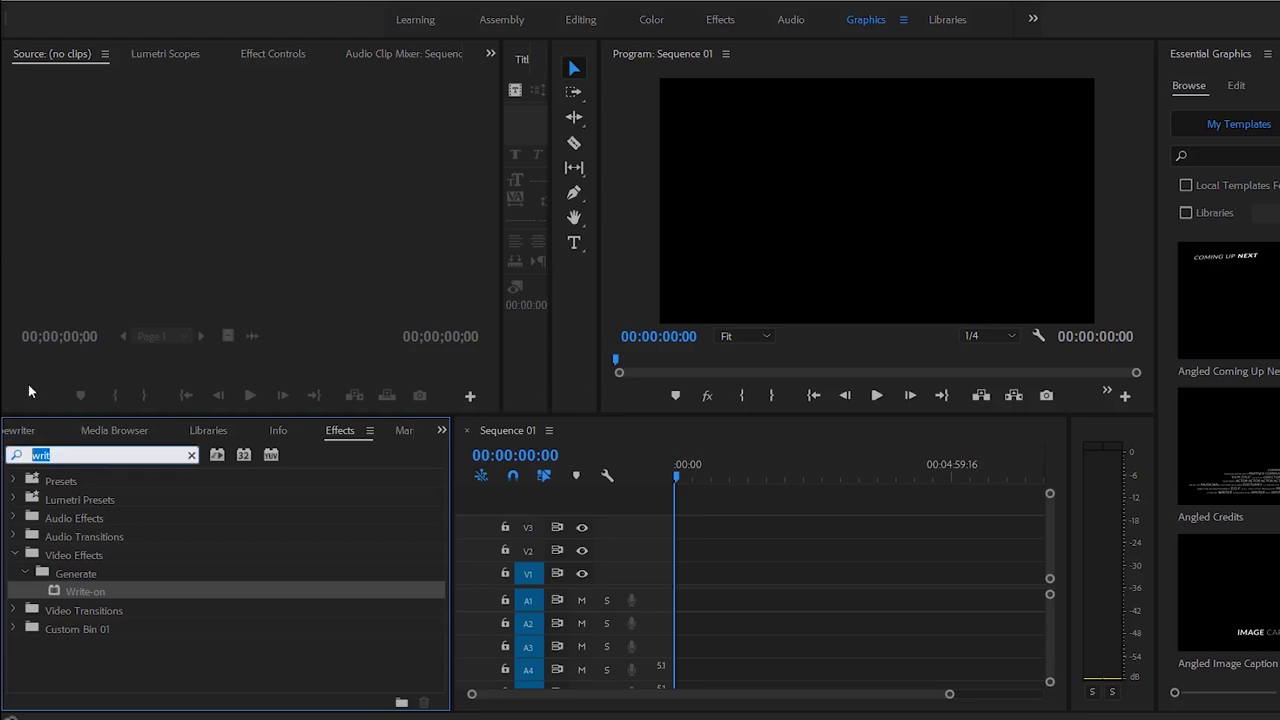
{"action": "key", "text": "BackSpace"}
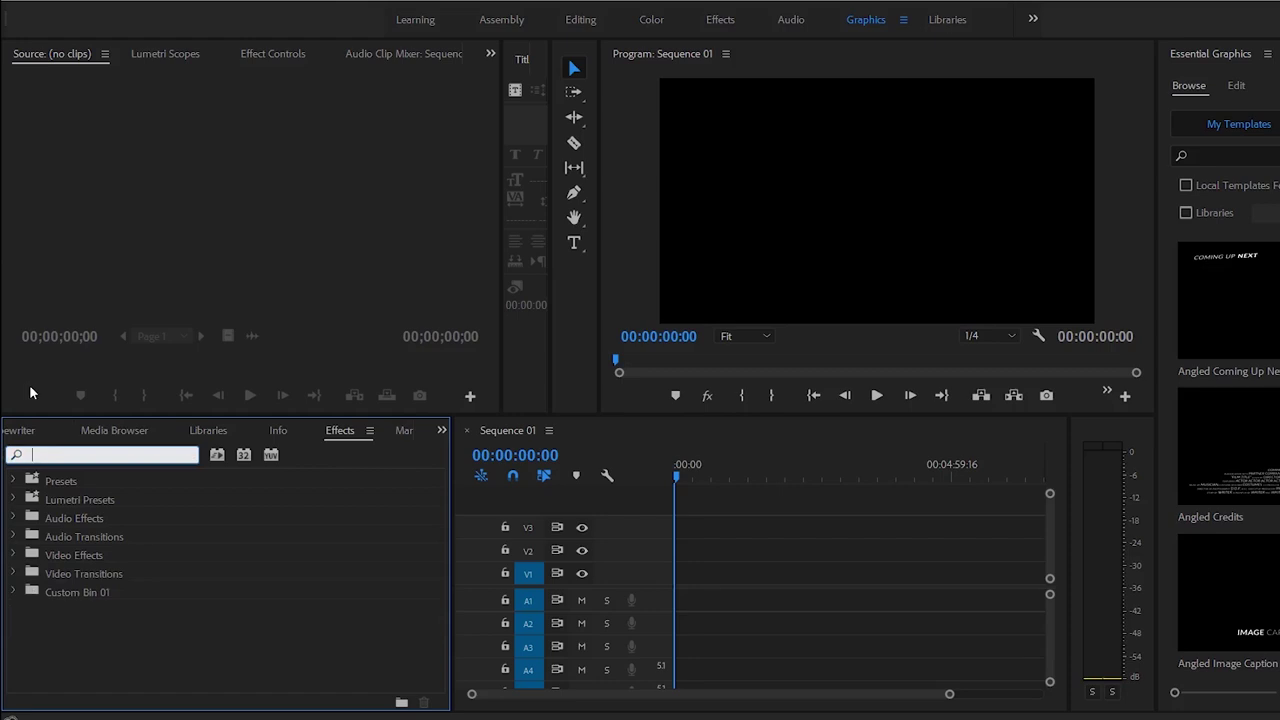
{"action": "left_click", "coordinate": [780, 586]}
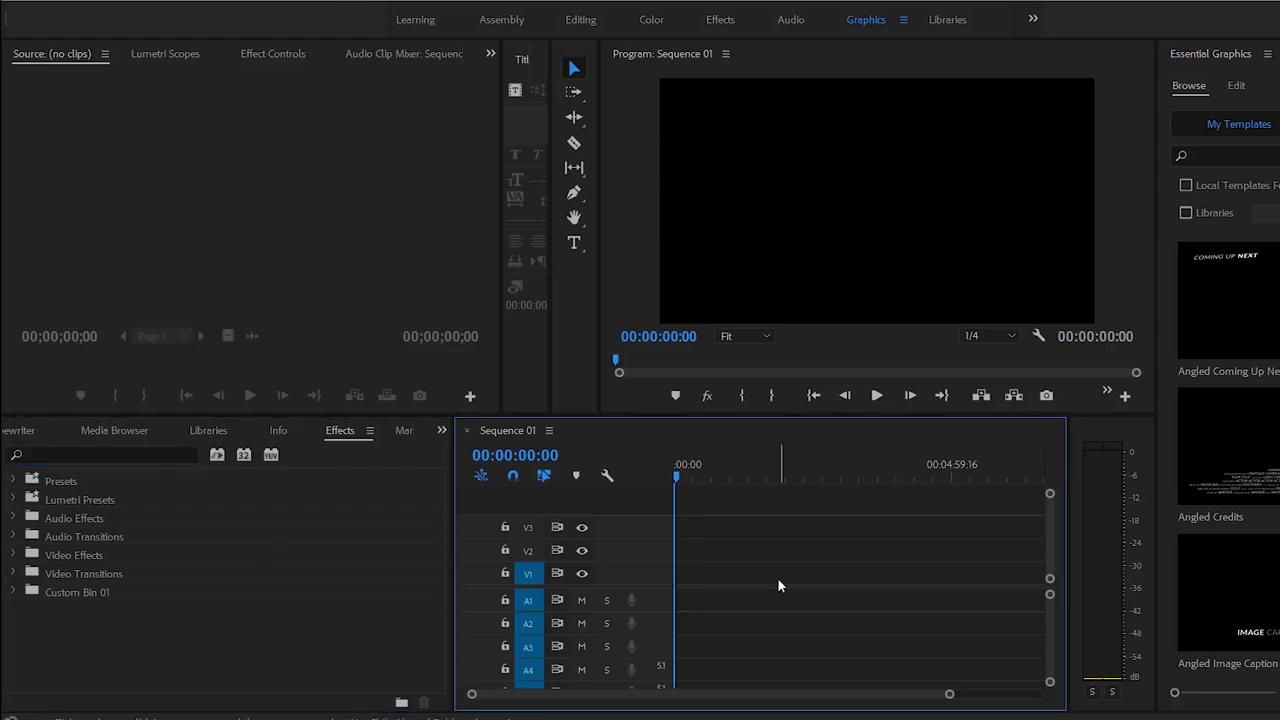
Type 'bvcco is cool' into a new text box on the program frame
{"action": "left_click", "coordinate": [27, 441]}
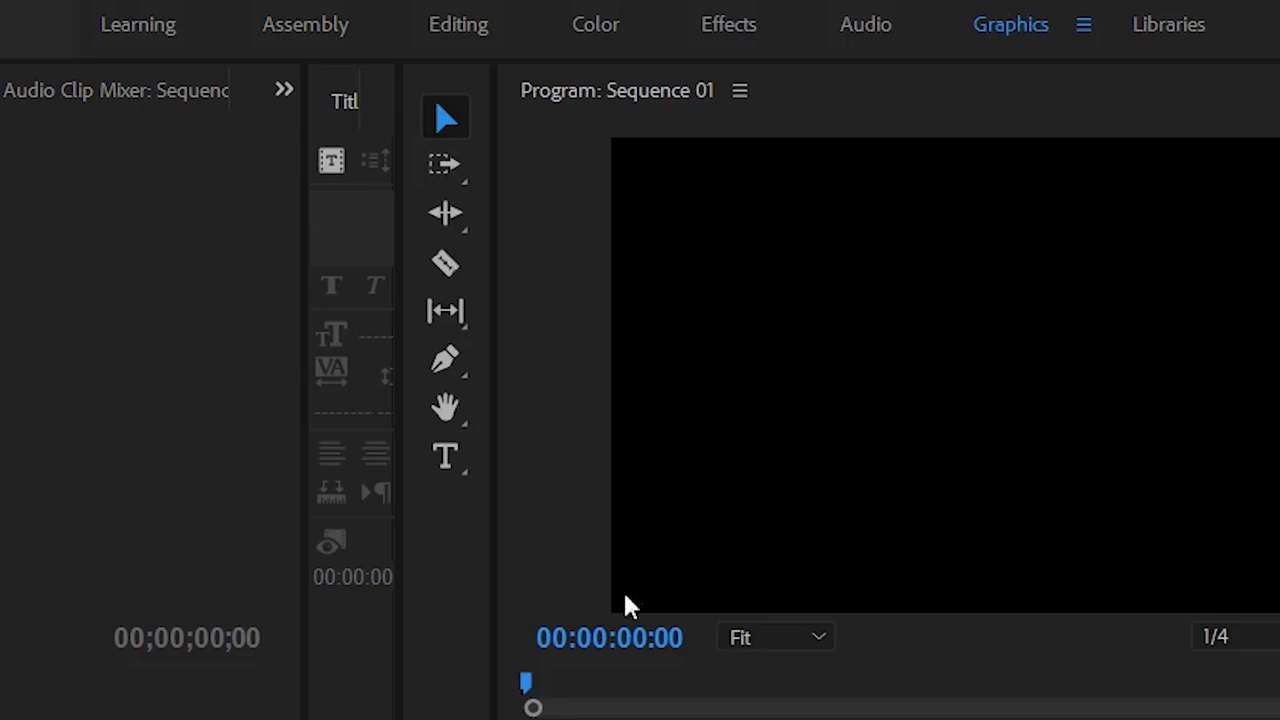
{"action": "left_click", "coordinate": [446, 458]}
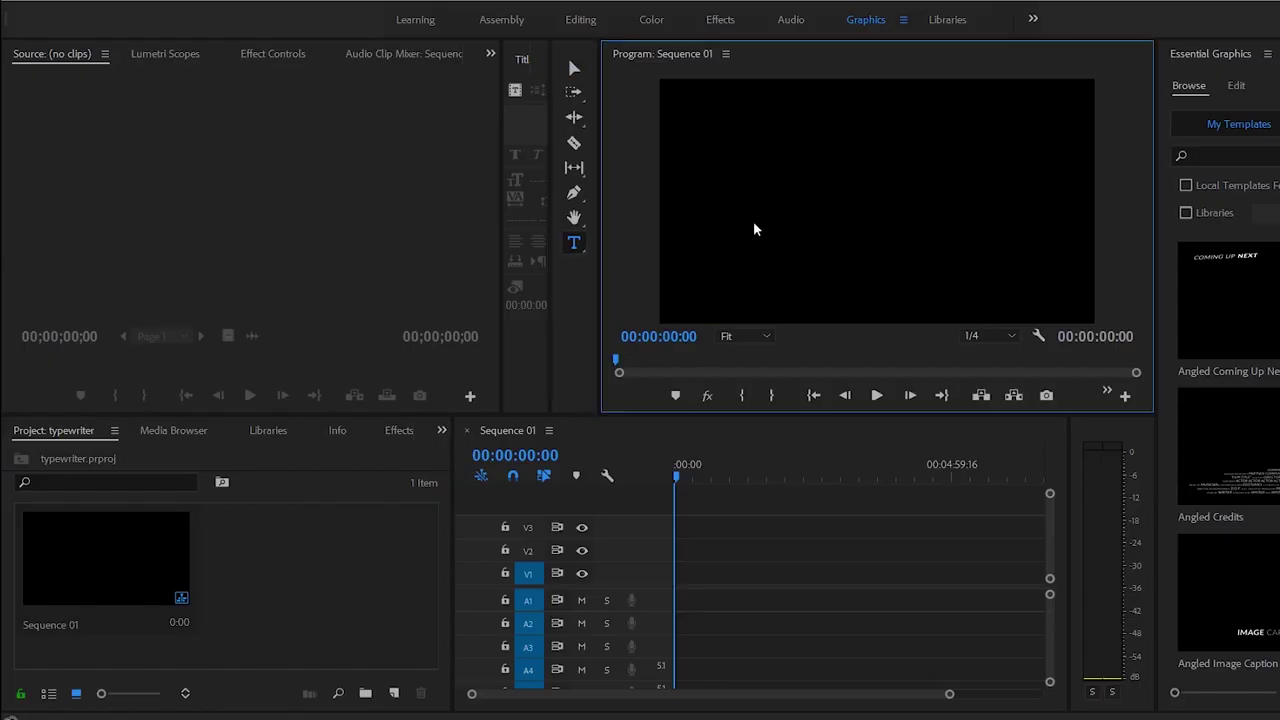
{"action": "left_click", "coordinate": [801, 430]}
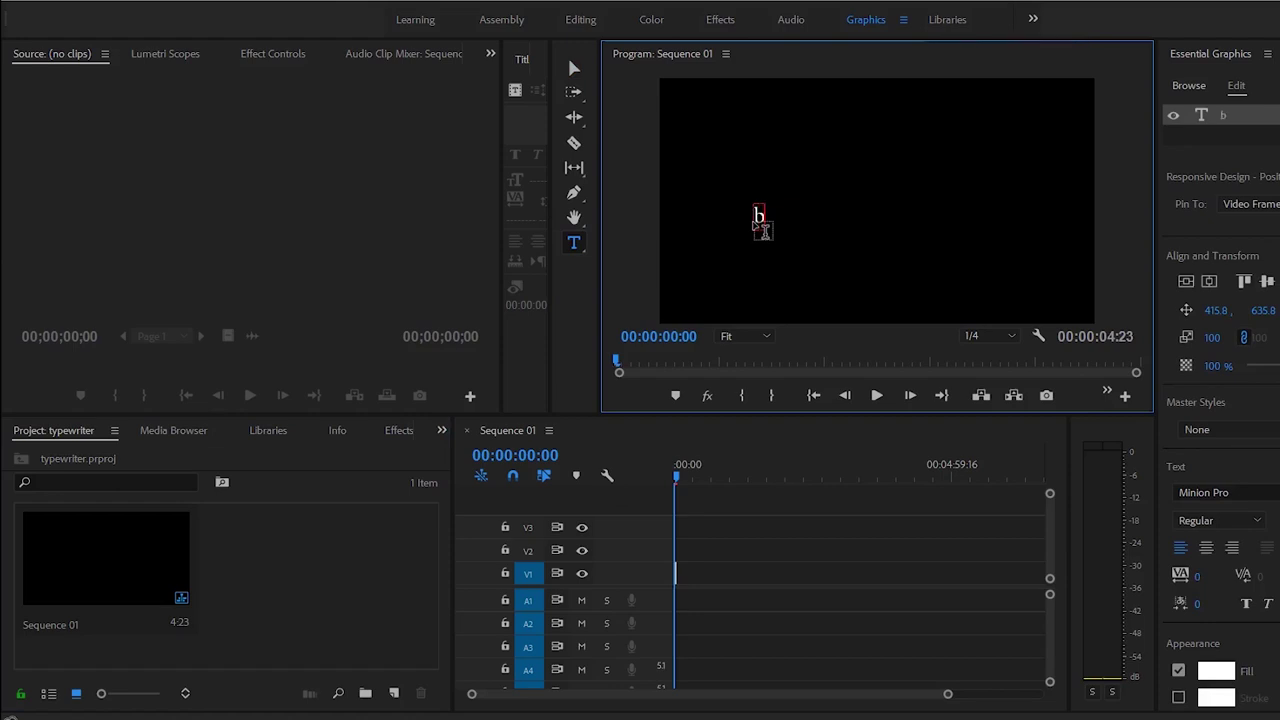
{"action": "type", "text": "bvcco"}
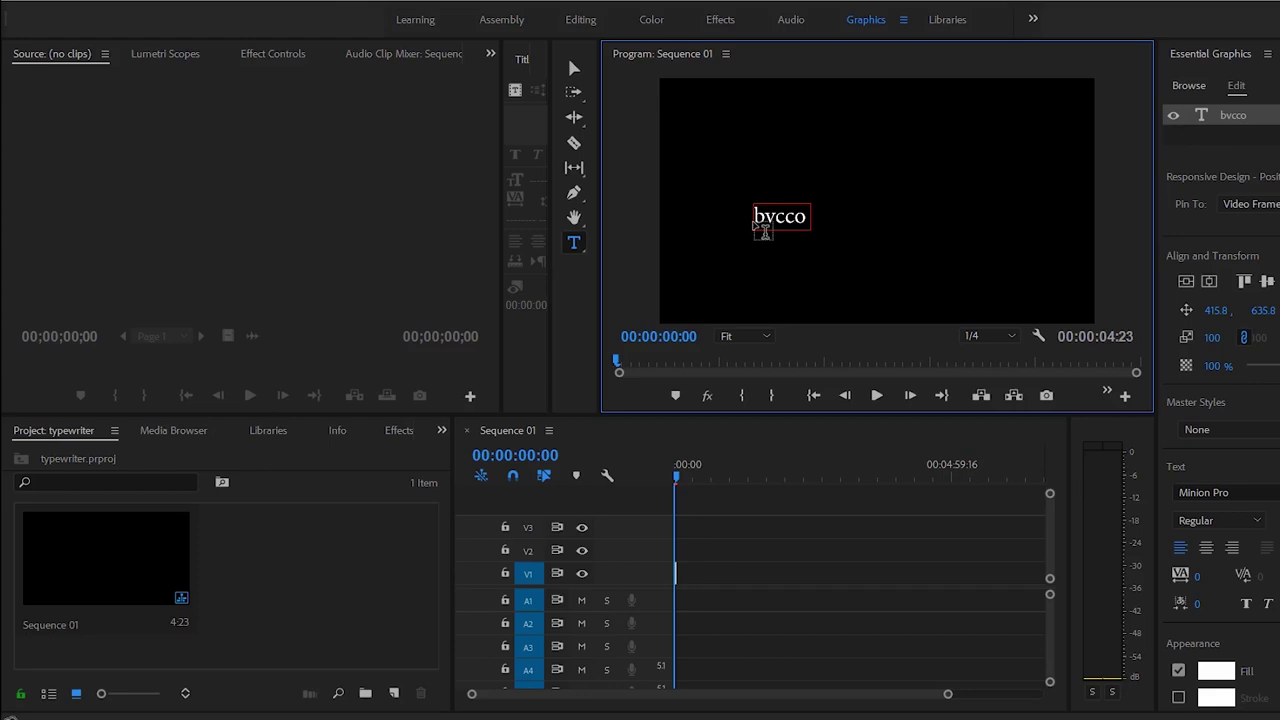
{"action": "type", "text": "is awesome"}
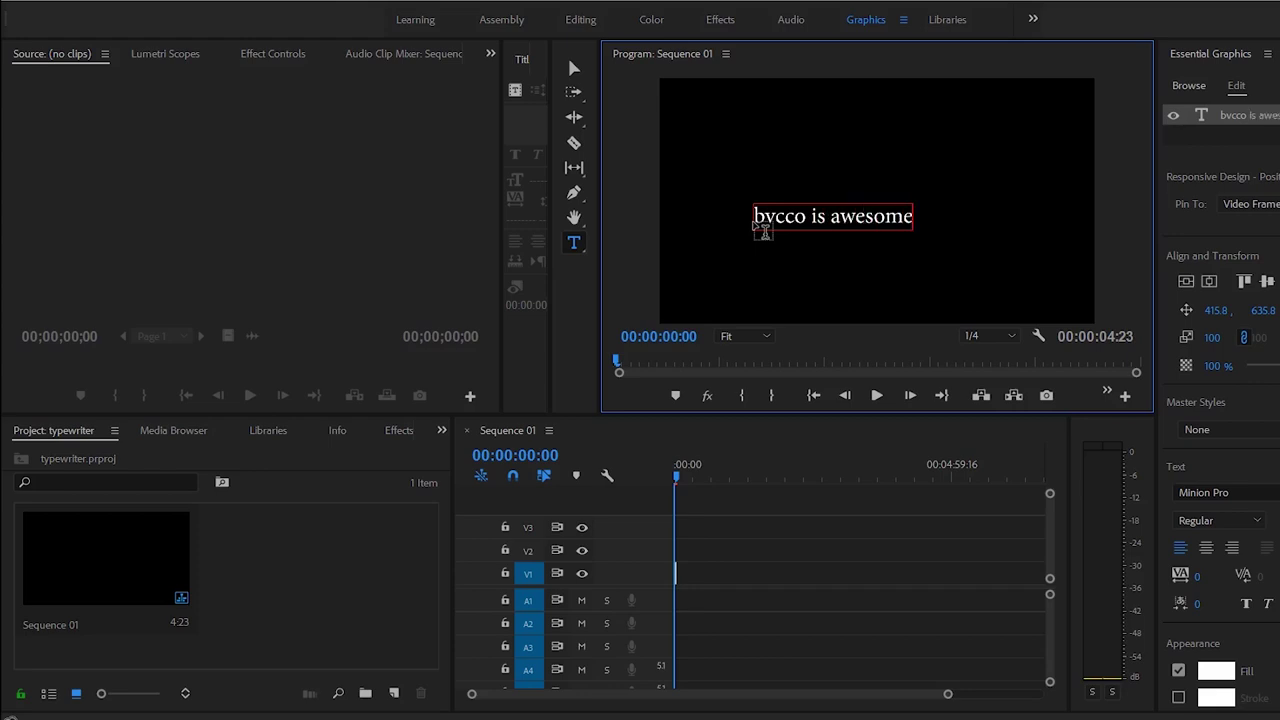
{"action": "key", "text": "BackSpace"}
{"action": "key", "text": "BackSpace"}
{"action": "key", "text": "BackSpace"}
{"action": "key", "text": "BackSpace"}
{"action": "key", "text": "BackSpace"}
{"action": "key", "text": "BackSpace"}
{"action": "key", "text": "BackSpace"}
{"action": "type", "text": "cool"}
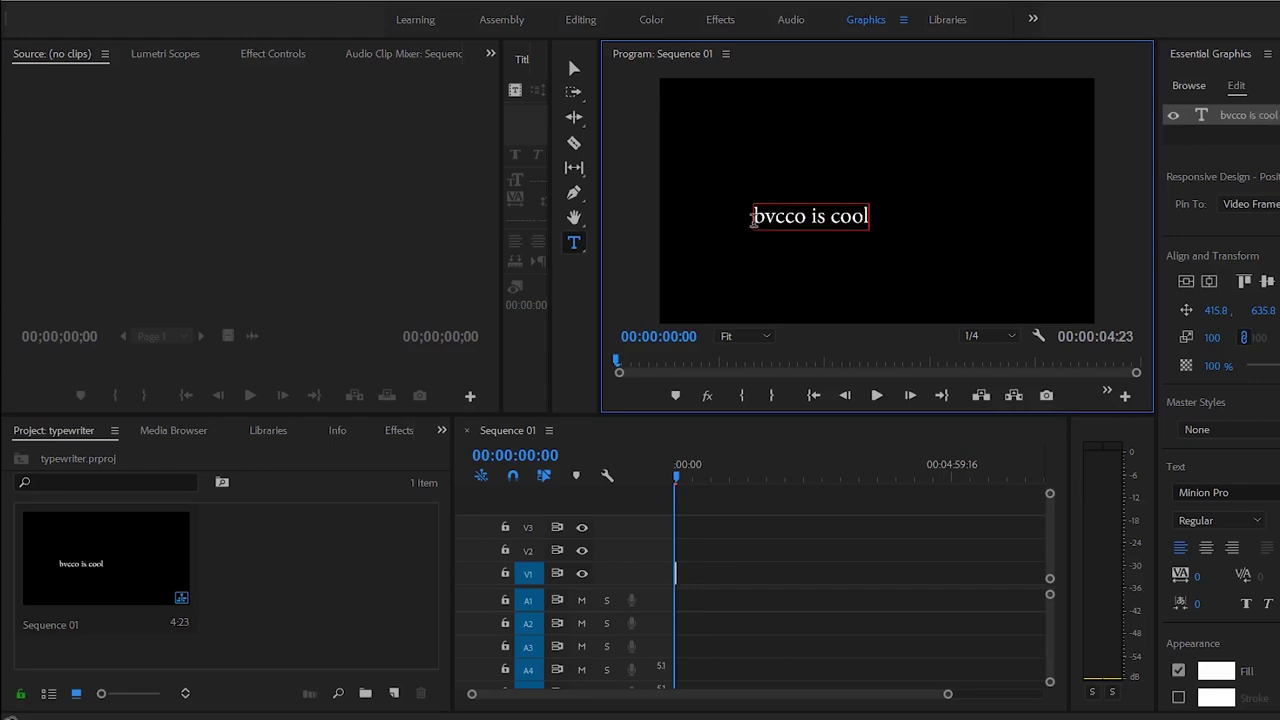
Set the whole title's font to Bebas Neue
{"action": "key", "text": "ctrl+a"}
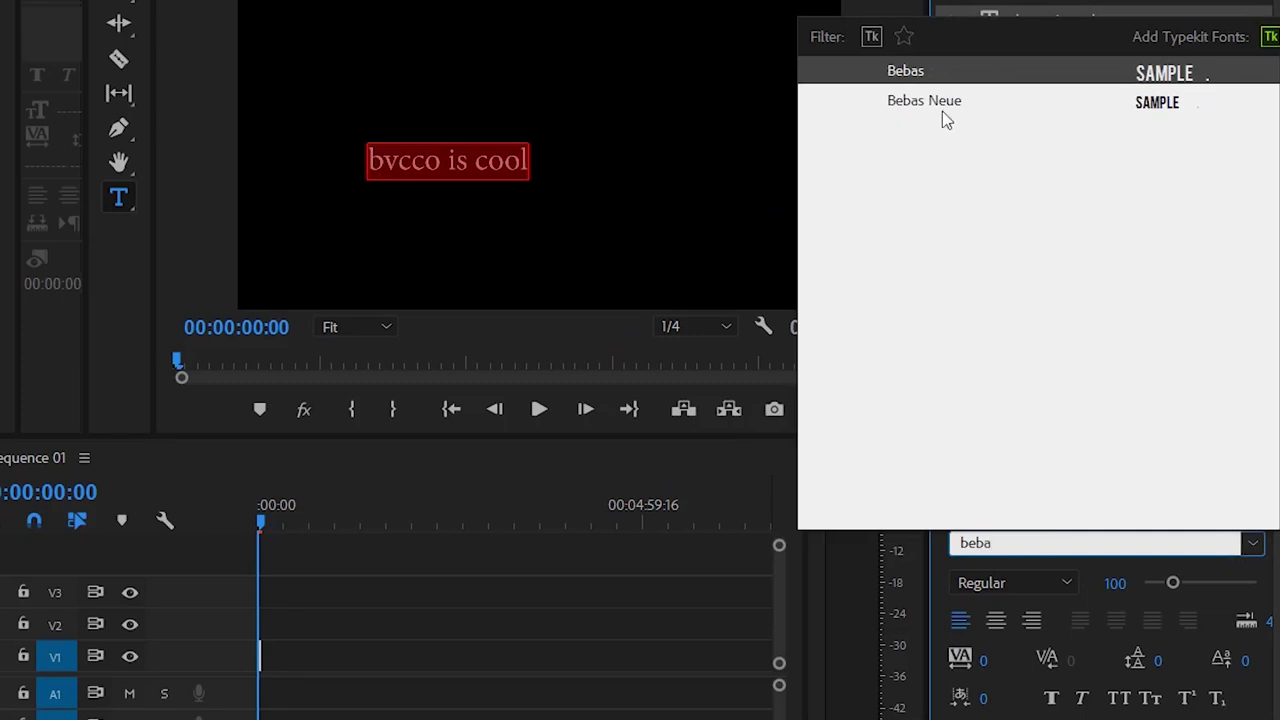
{"action": "left_click", "coordinate": [1166, 185]}
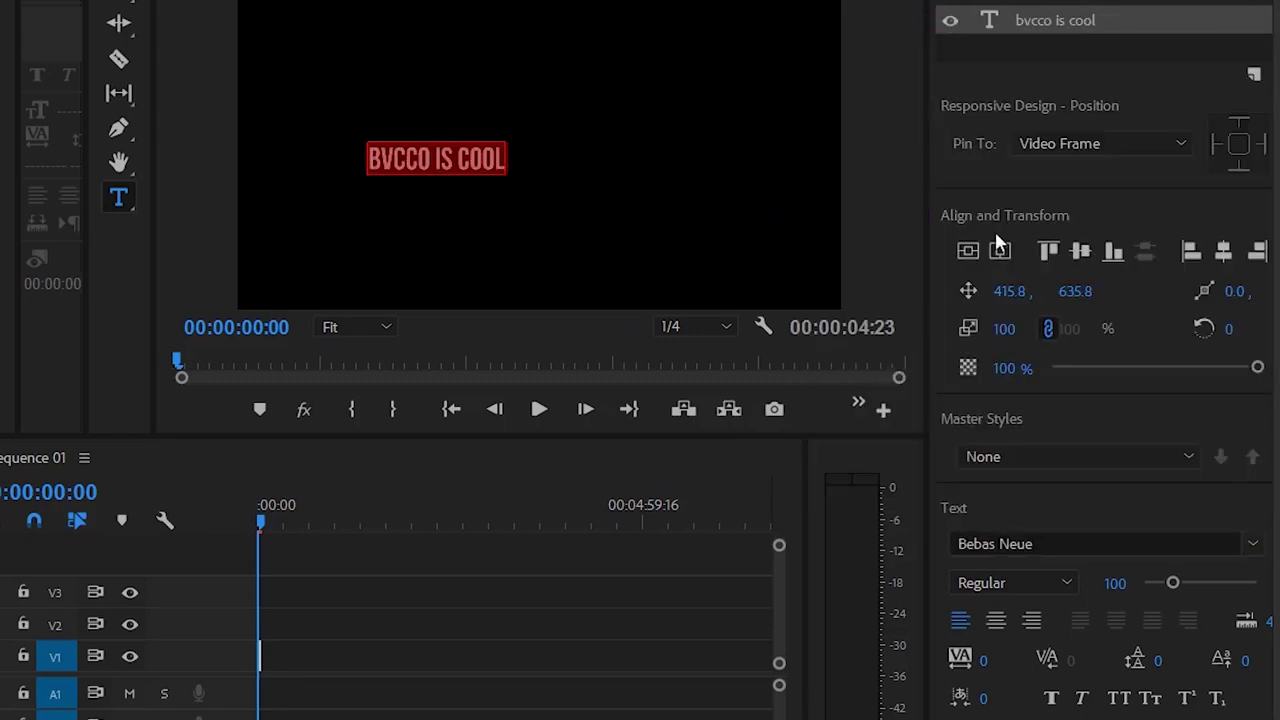
{"action": "left_click", "coordinate": [395, 668]}
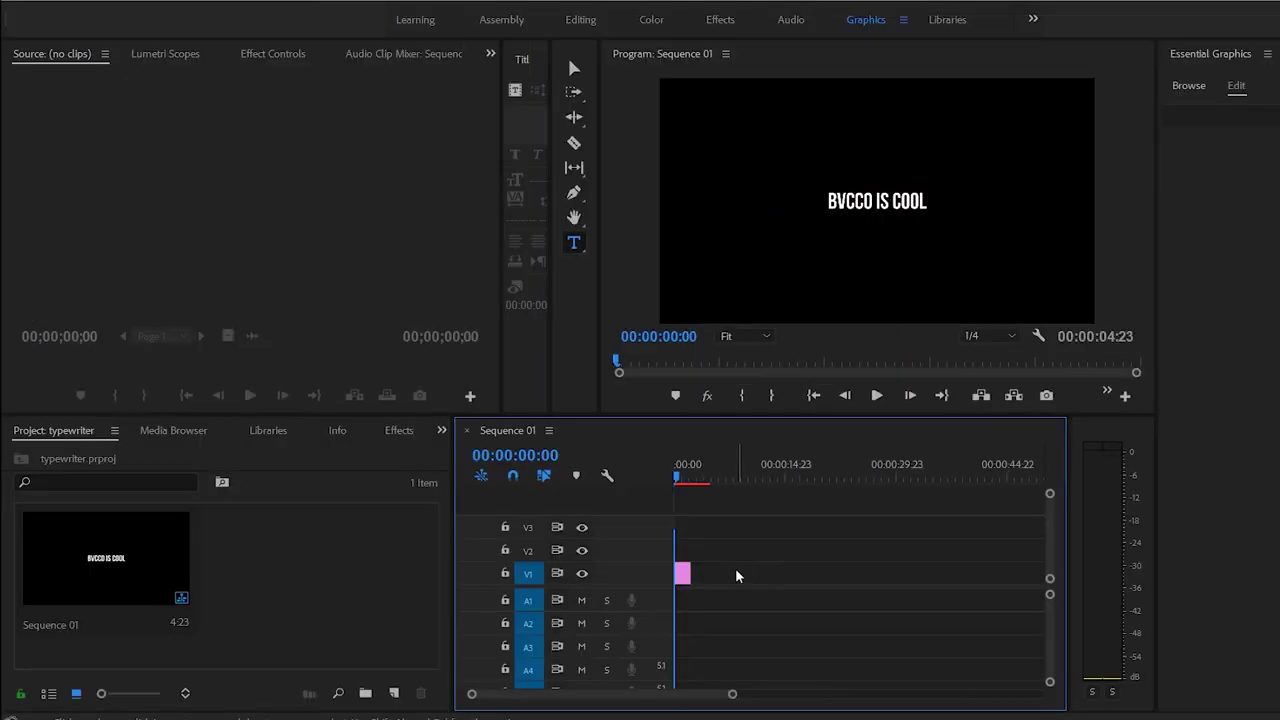
Zoom the timeline and trim the title clip to a 00:00:10:11 duration
{"action": "key", "text": "equal"}
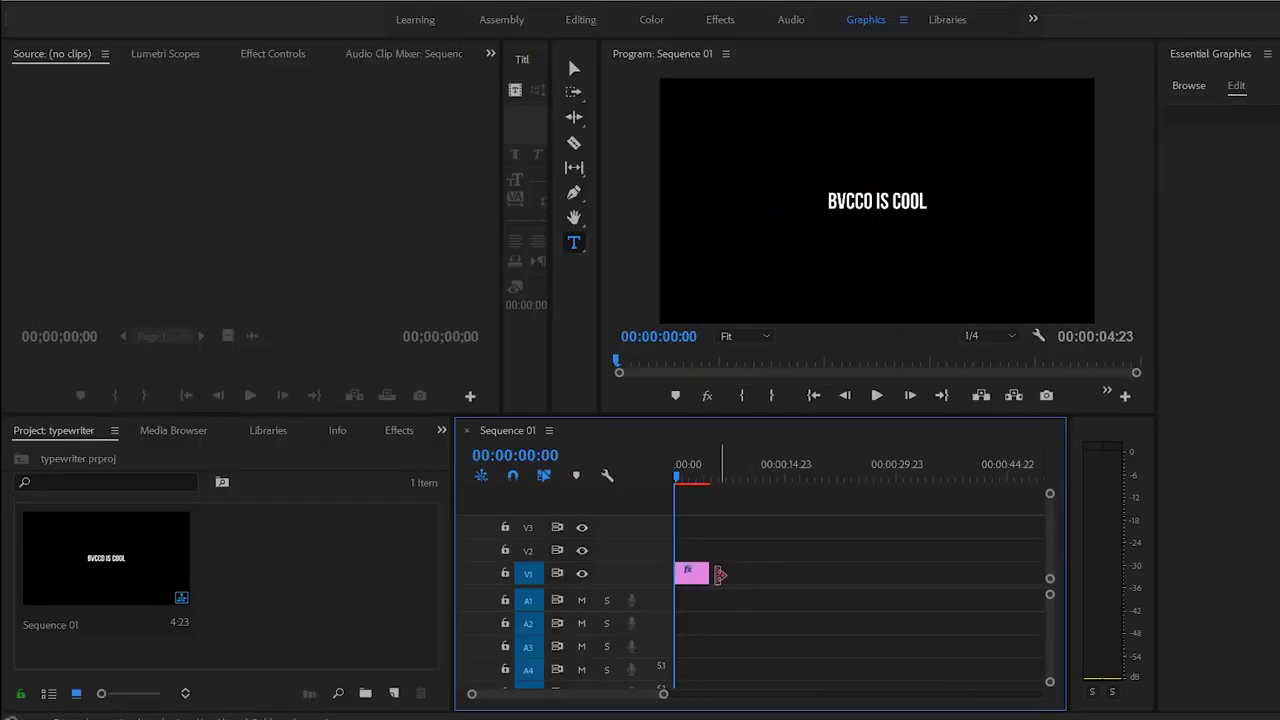
{"action": "left_click_drag", "start_coordinate": [711, 573], "coordinate": [789, 573]}
{"action": "key", "text": "equal"}
{"action": "left_click", "coordinate": [806, 583]}
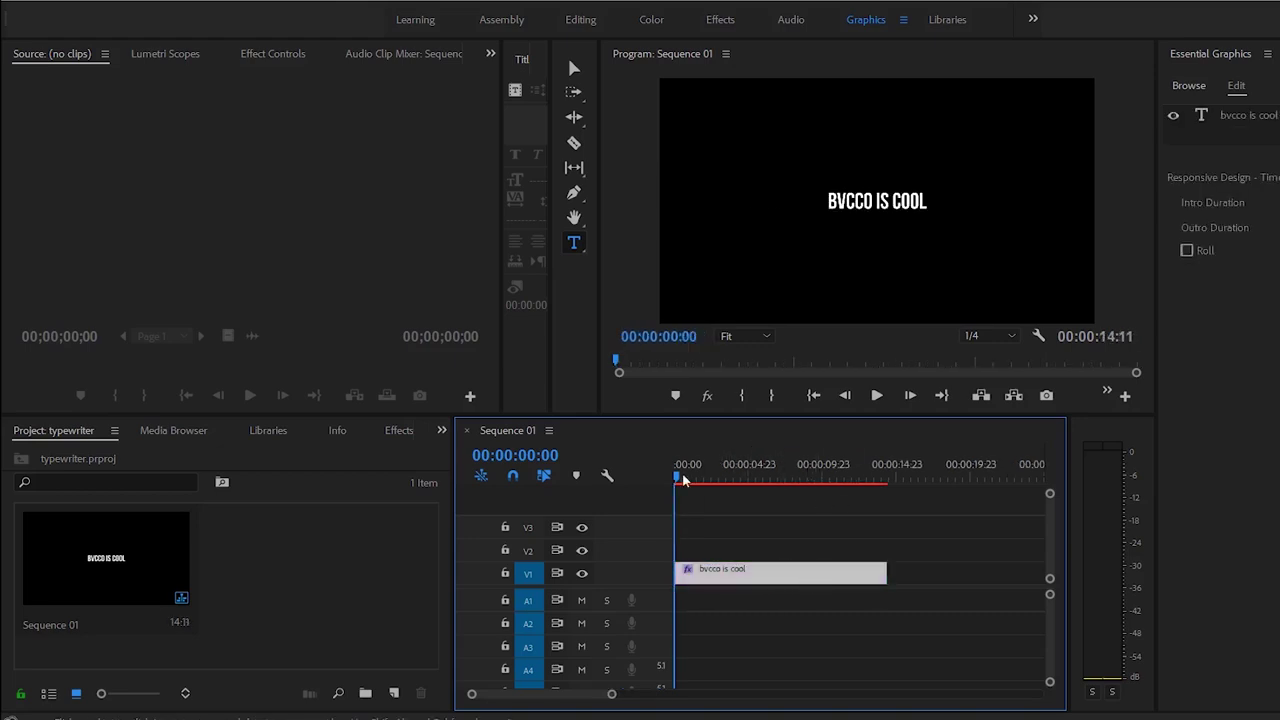
{"action": "left_click_drag", "start_coordinate": [891, 572], "coordinate": [830, 572]}
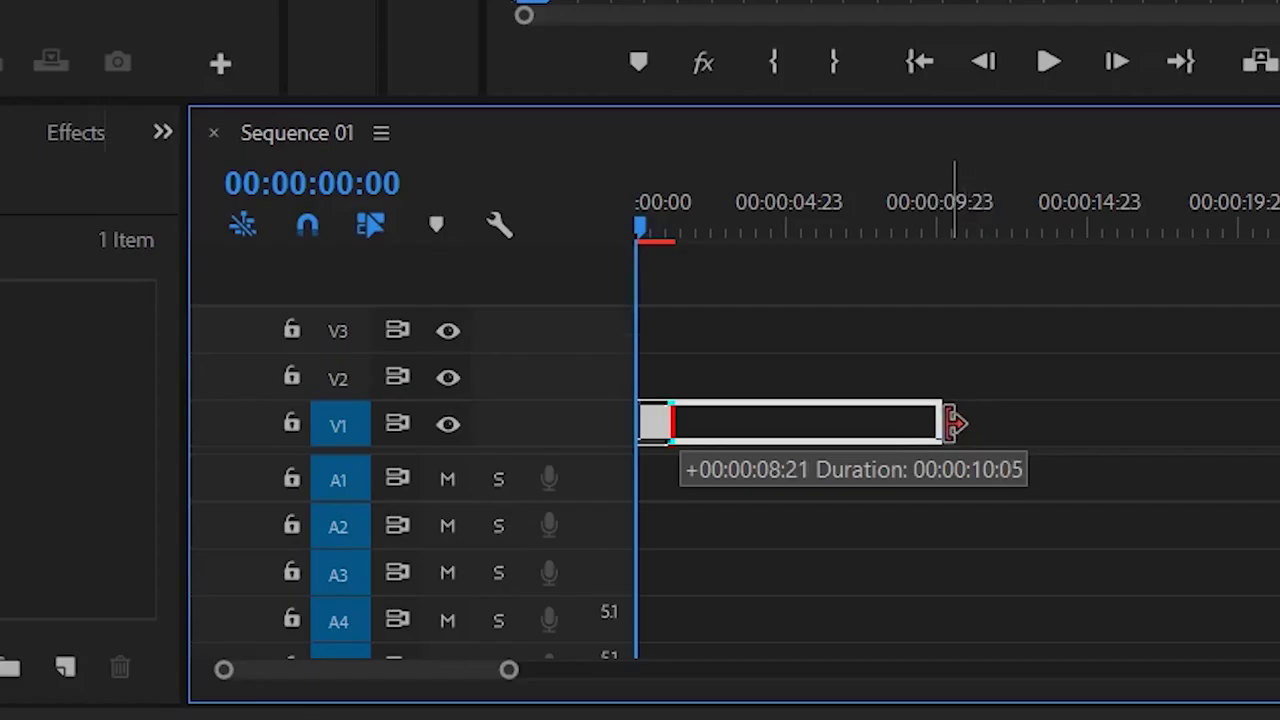
{"action": "left_click_drag", "start_coordinate": [953, 424], "coordinate": [963, 423]}
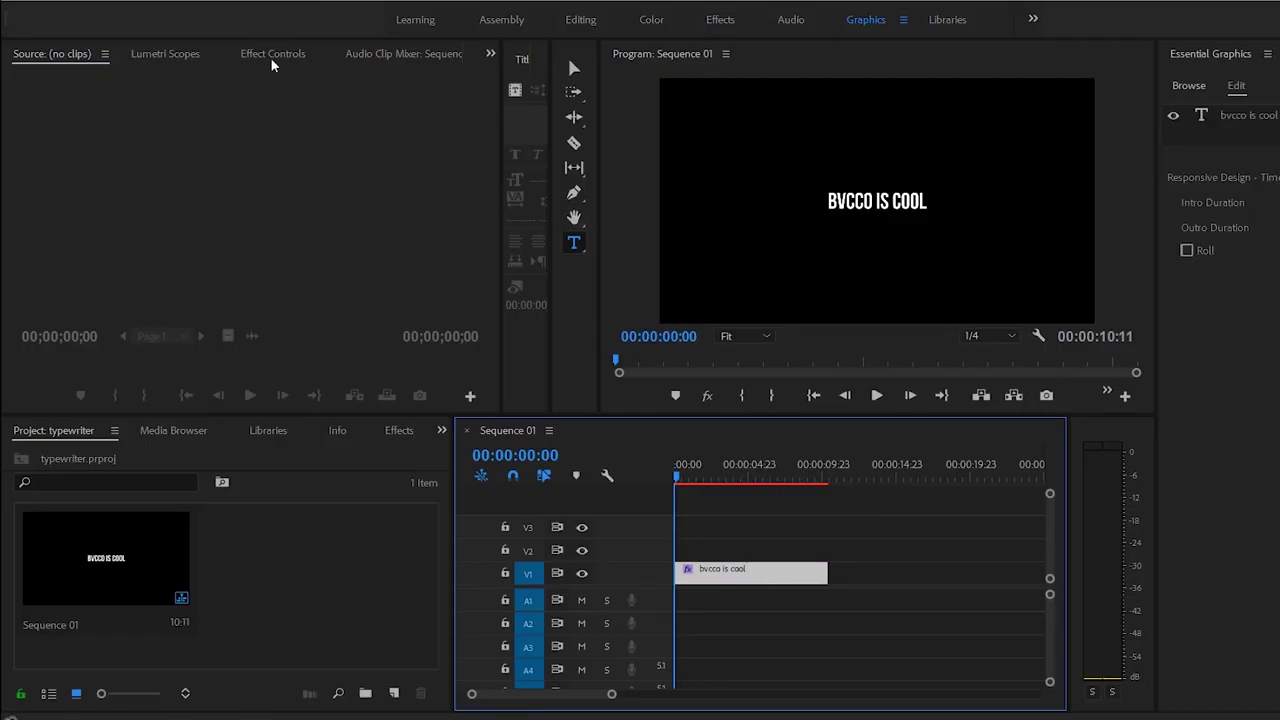
Show the title clip's Effect Controls and preview it partway through
{"action": "left_click", "coordinate": [272, 56]}
{"action": "left_click_drag", "start_coordinate": [489, 197], "coordinate": [503, 232]}
{"action": "left_click_drag", "start_coordinate": [316, 95], "coordinate": [274, 114]}
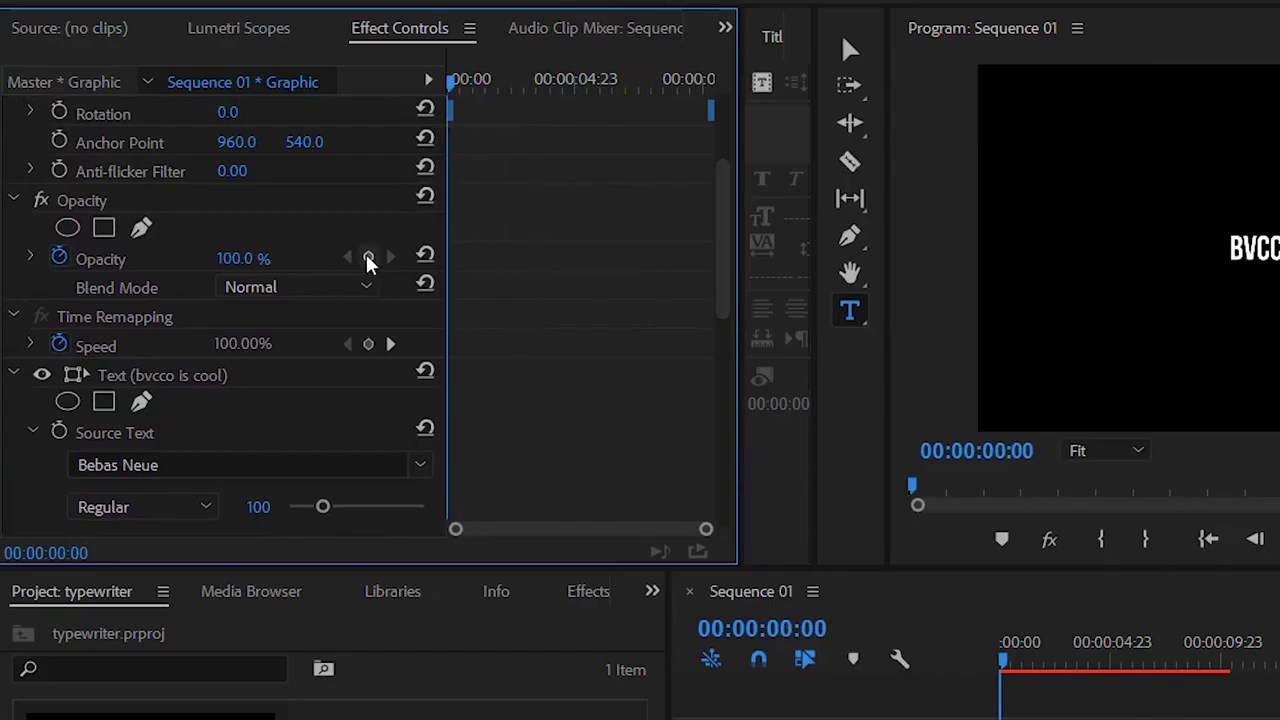
{"action": "left_click", "coordinate": [252, 207]}
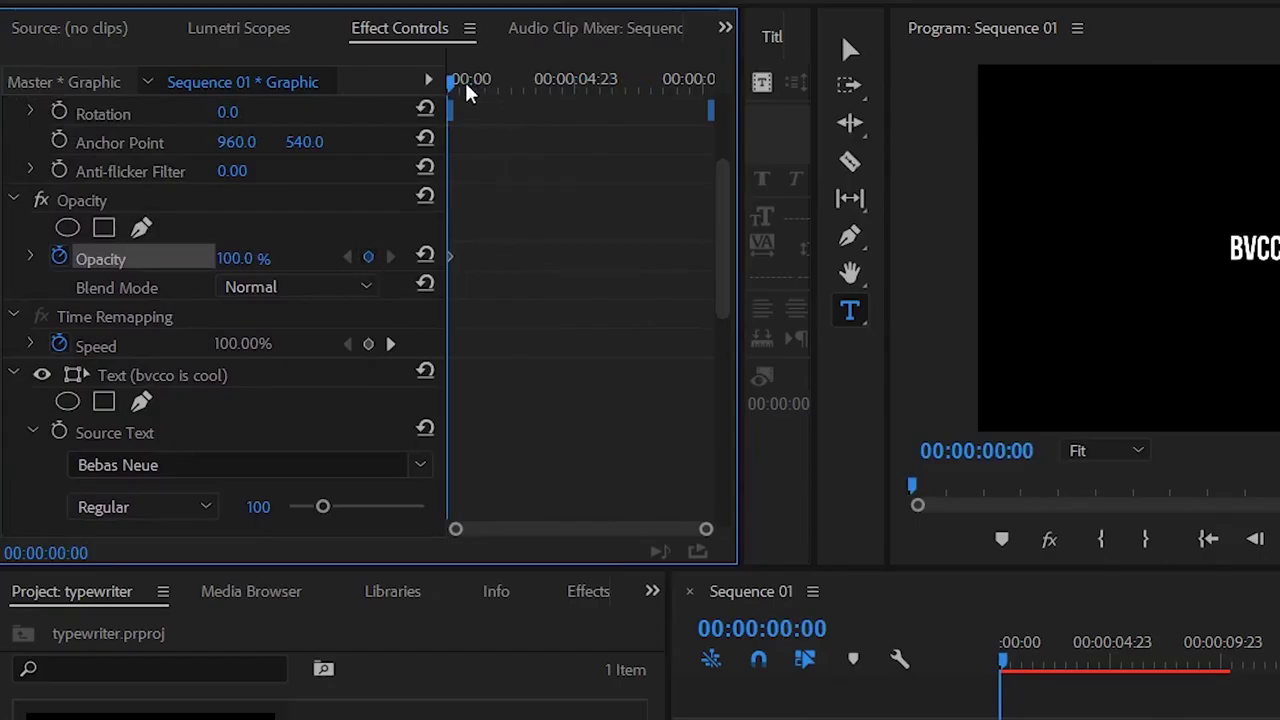
{"action": "left_click_drag", "start_coordinate": [318, 93], "coordinate": [417, 104]}
{"action": "left_click_drag", "start_coordinate": [615, 103], "coordinate": [608, 100]}
{"action": "left_click", "coordinate": [247, 250]}
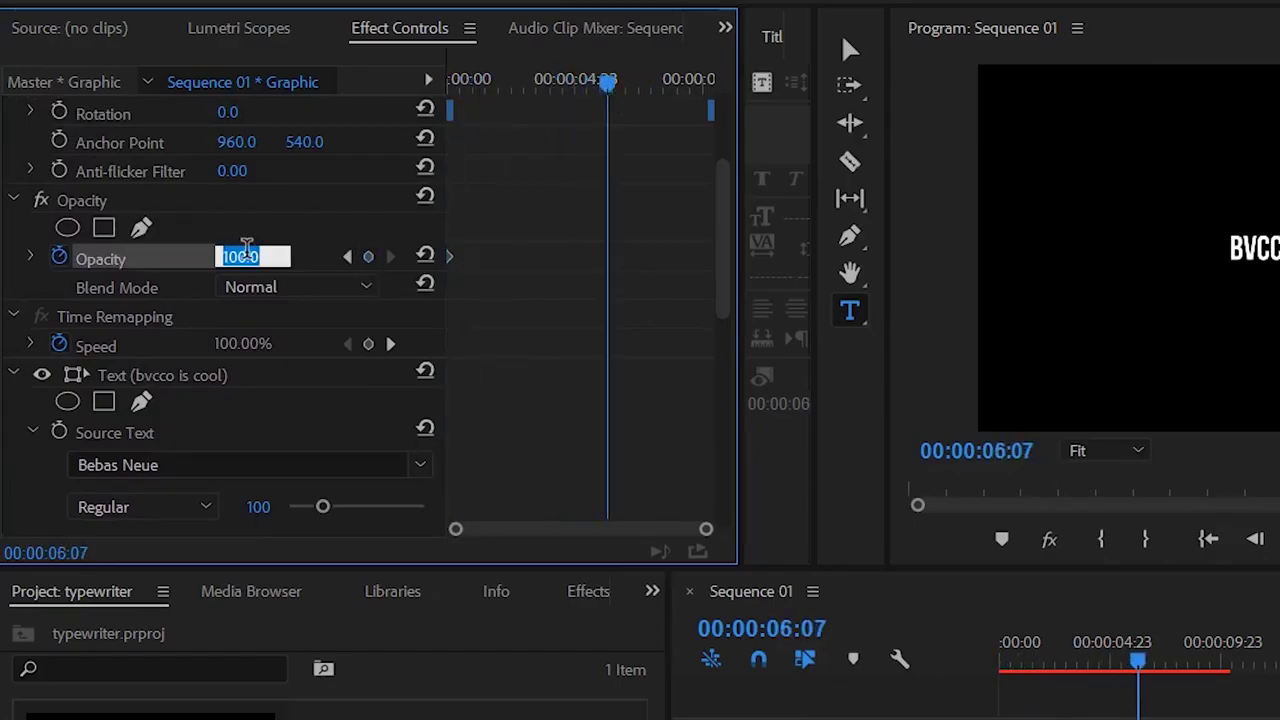
{"action": "type", "text": "0"}
{"action": "key", "text": "Return"}
{"action": "left_click_drag", "start_coordinate": [609, 100], "coordinate": [414, 91]}
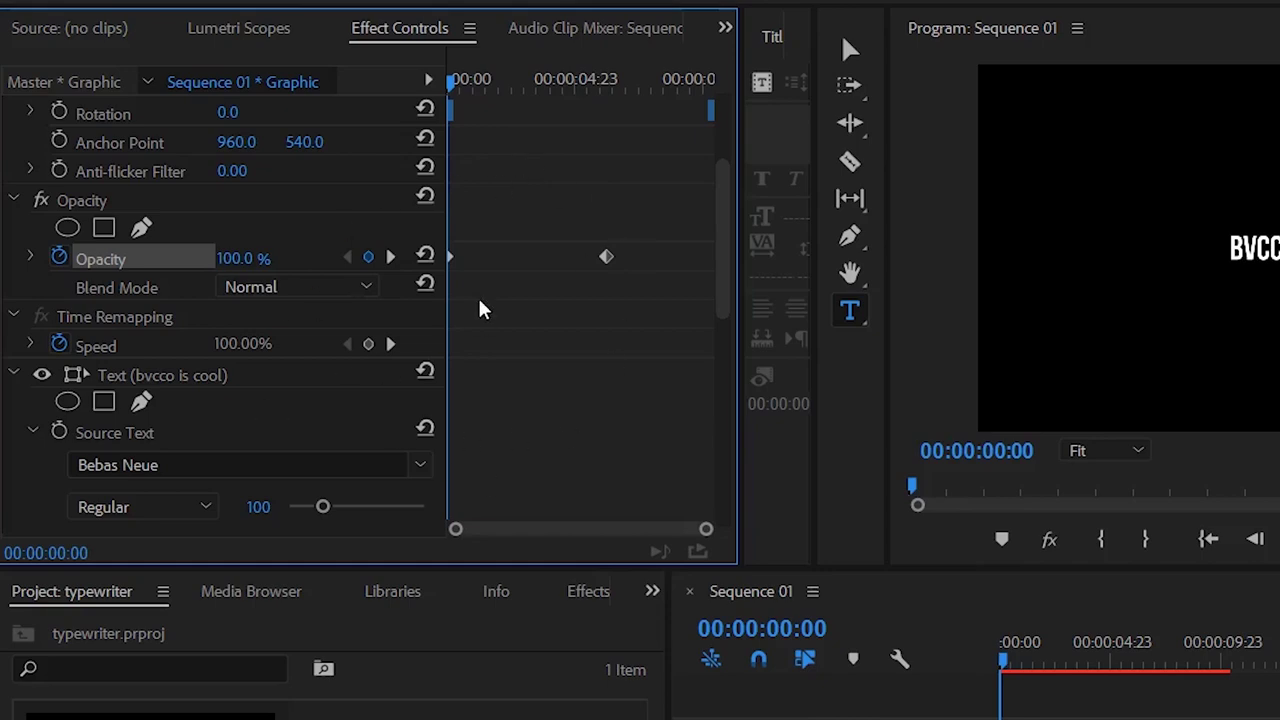
{"action": "key", "text": "space"}
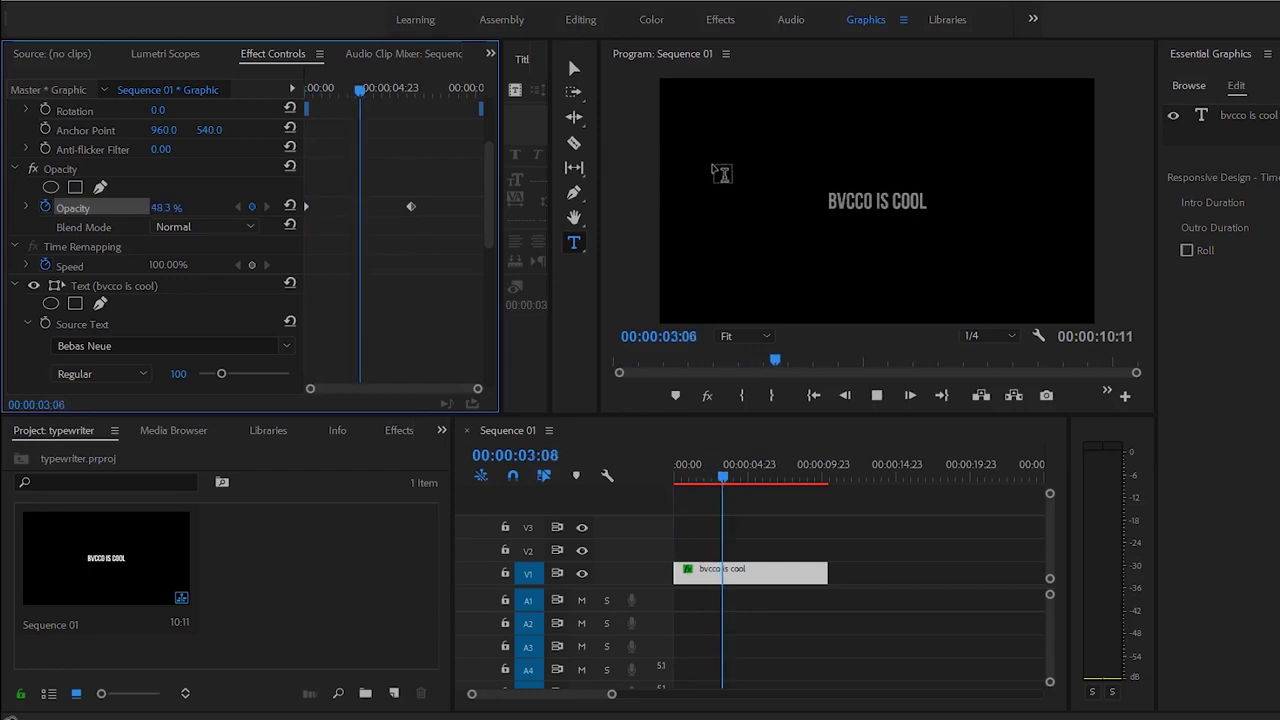
{"action": "left_click_drag", "start_coordinate": [410, 206], "coordinate": [324, 206]}
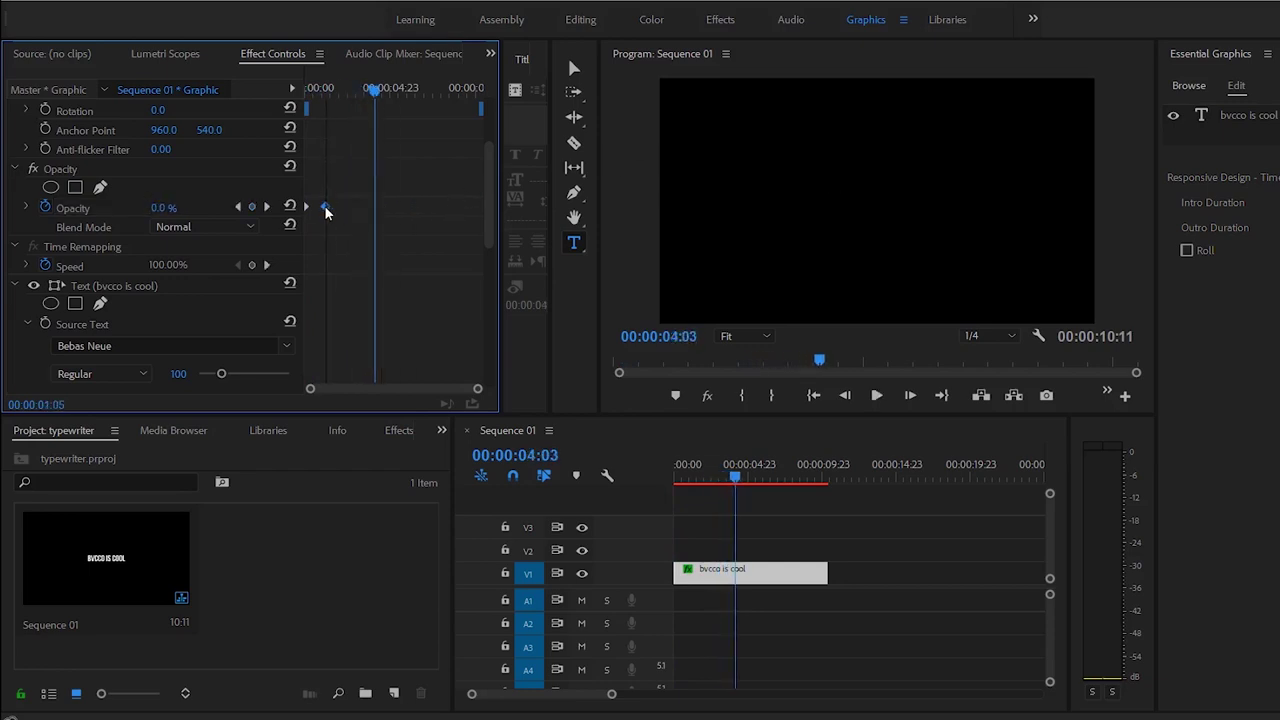
{"action": "key", "text": "Home"}
{"action": "key", "text": "space"}
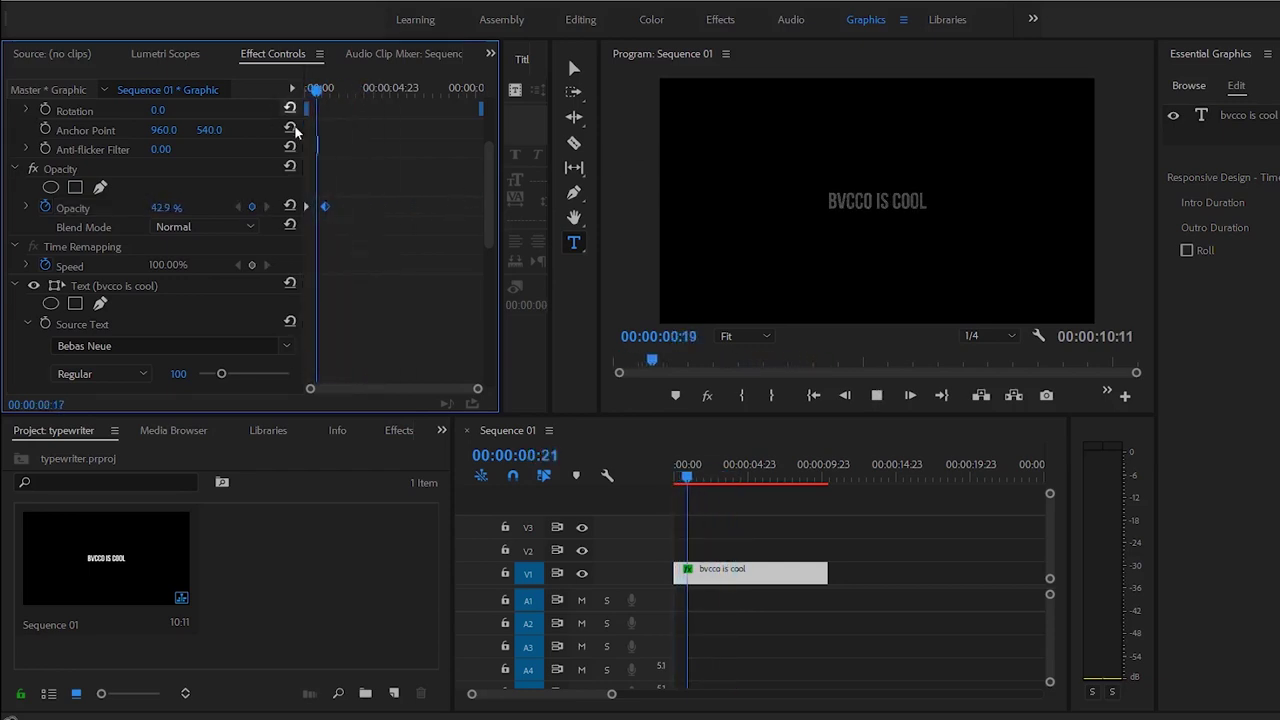
{"action": "key", "text": "Delete"}
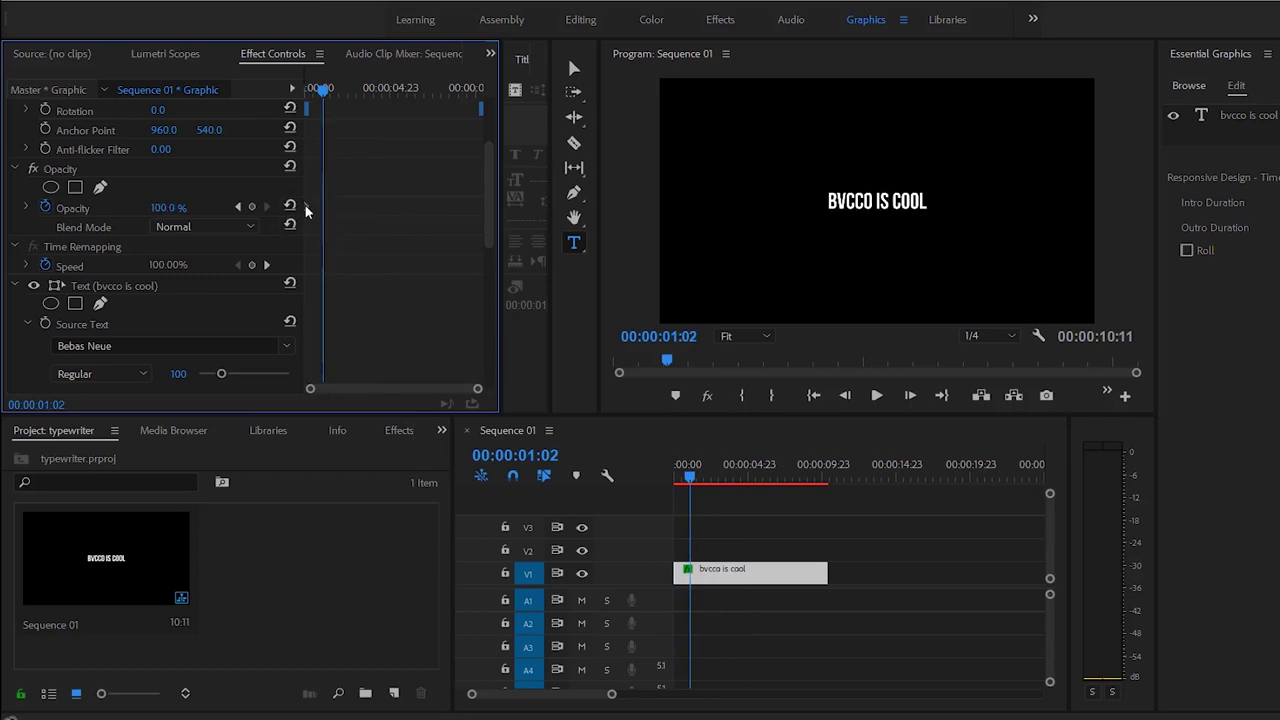
{"action": "left_click", "coordinate": [46, 207]}
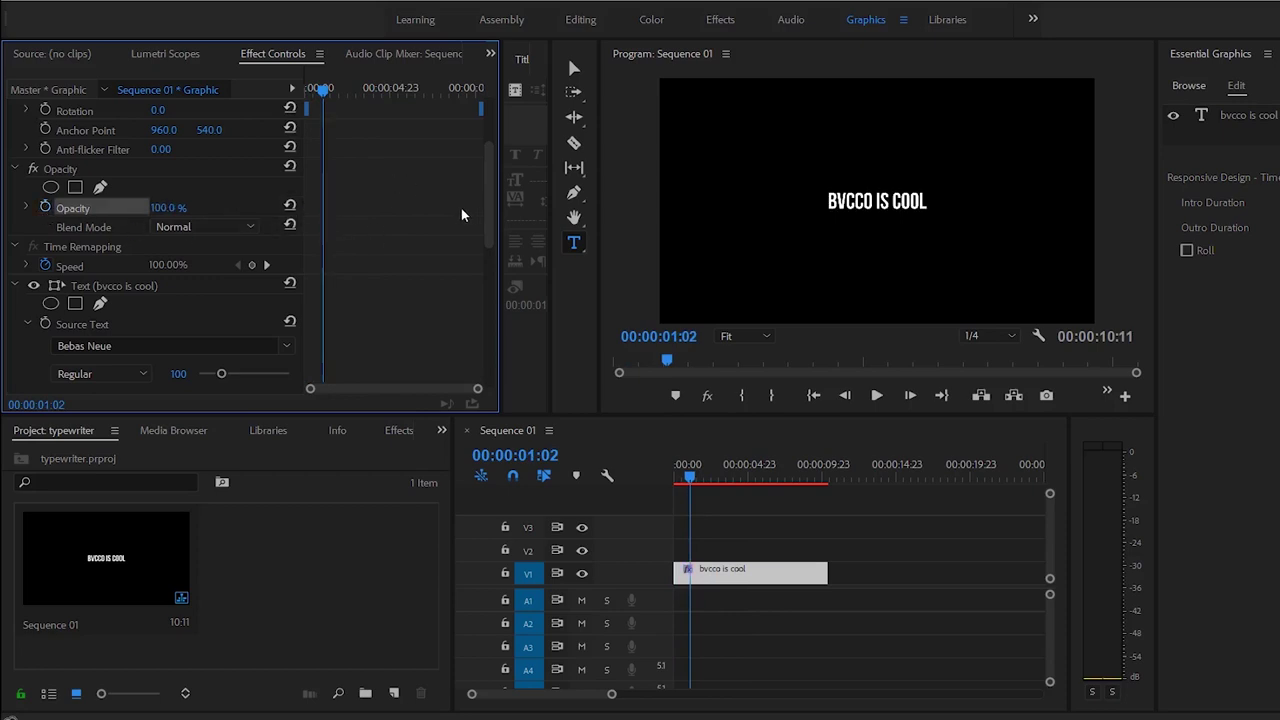
{"action": "left_click_drag", "start_coordinate": [489, 232], "coordinate": [489, 255]}
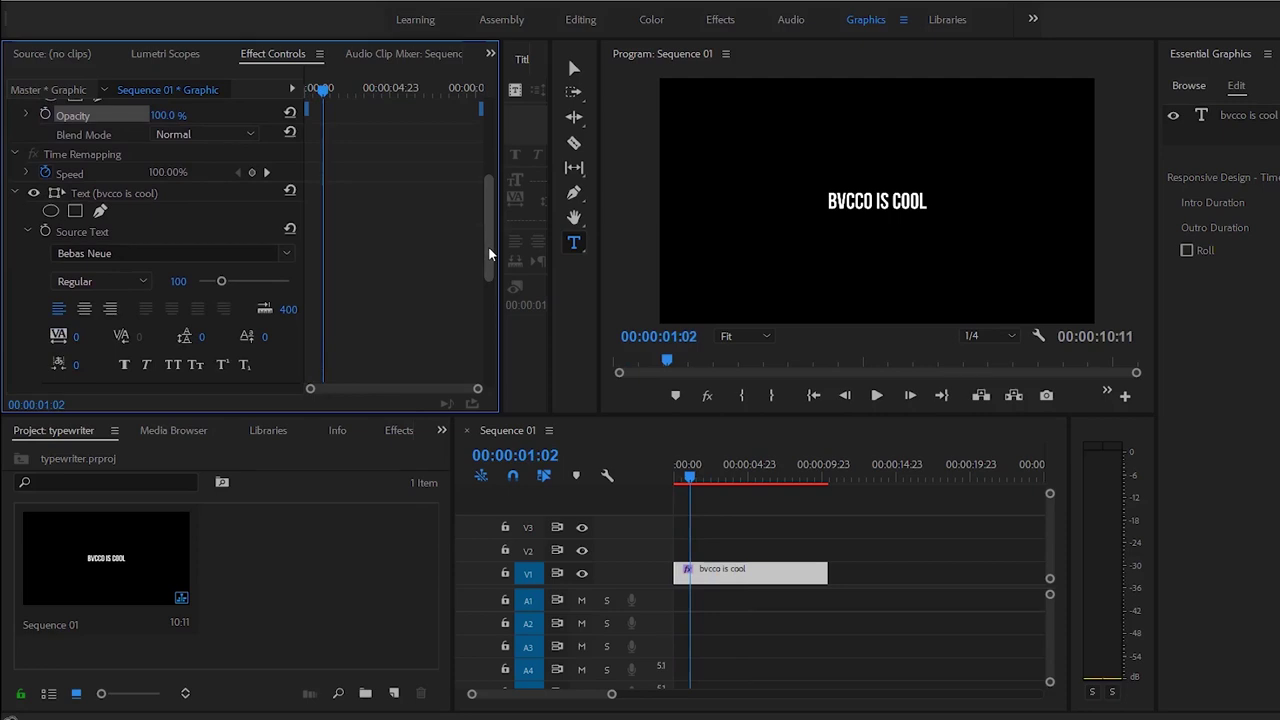
Turn on the Source Text stopwatch with the playhead at 00:00:00:00
{"action": "scroll", "coordinate": [489, 255], "scroll_direction": "up", "scroll_amount": 1}
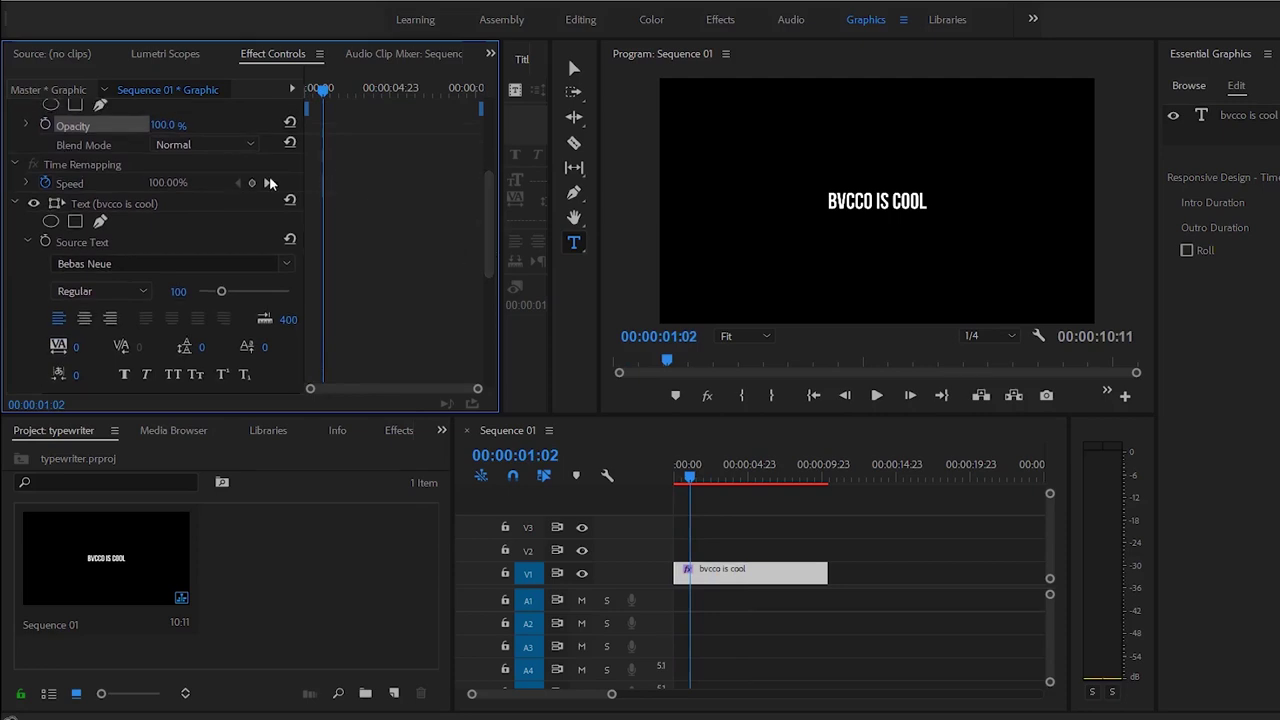
{"action": "left_click", "coordinate": [235, 203]}
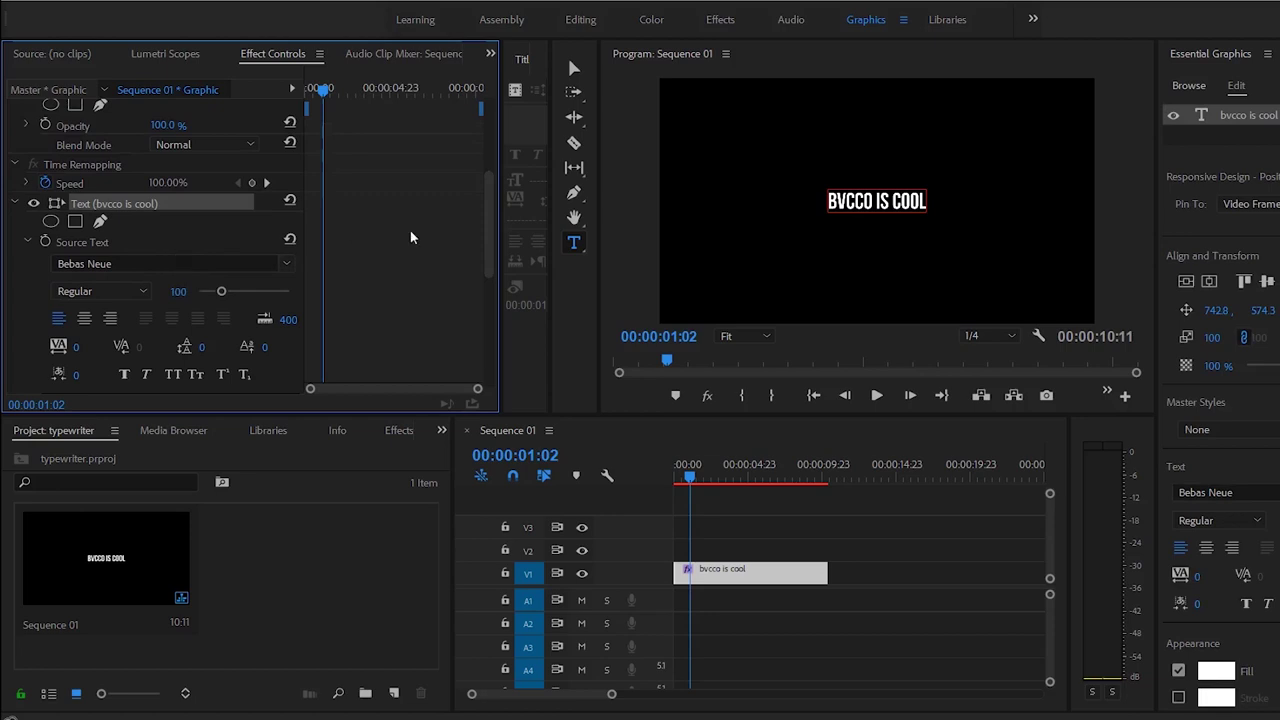
{"action": "left_click", "coordinate": [83, 244]}
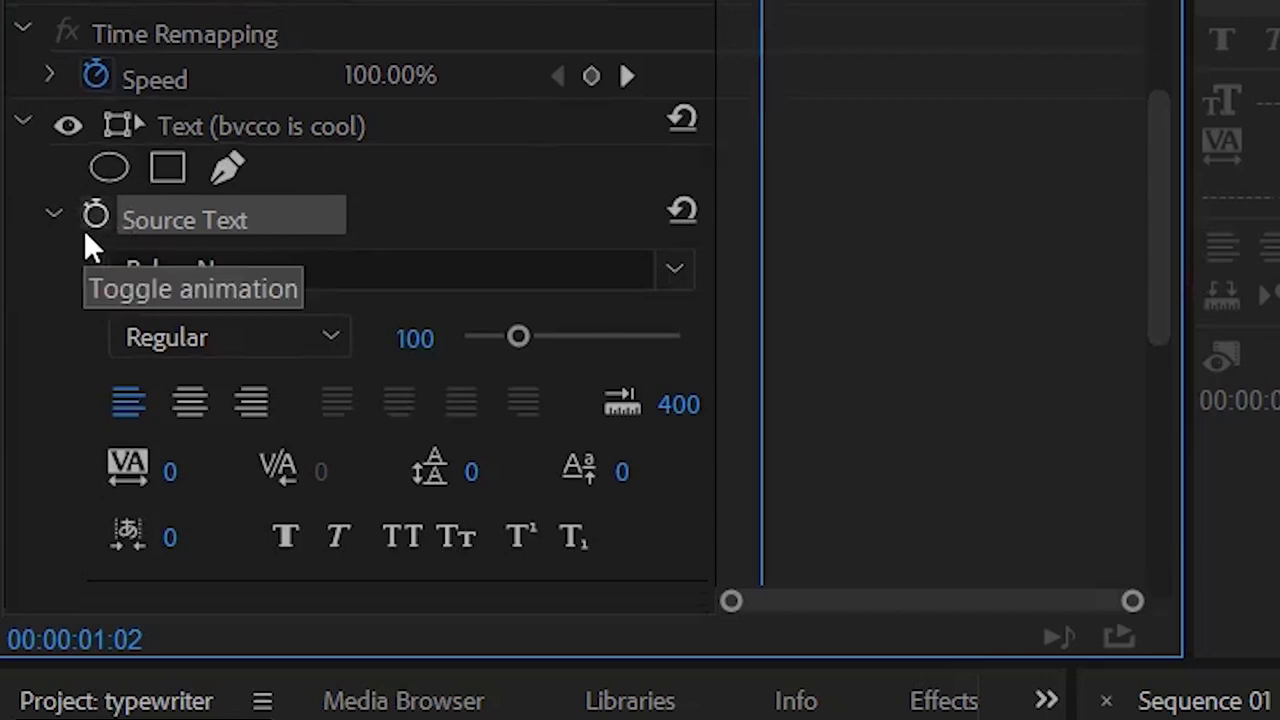
{"action": "key", "text": "Home"}
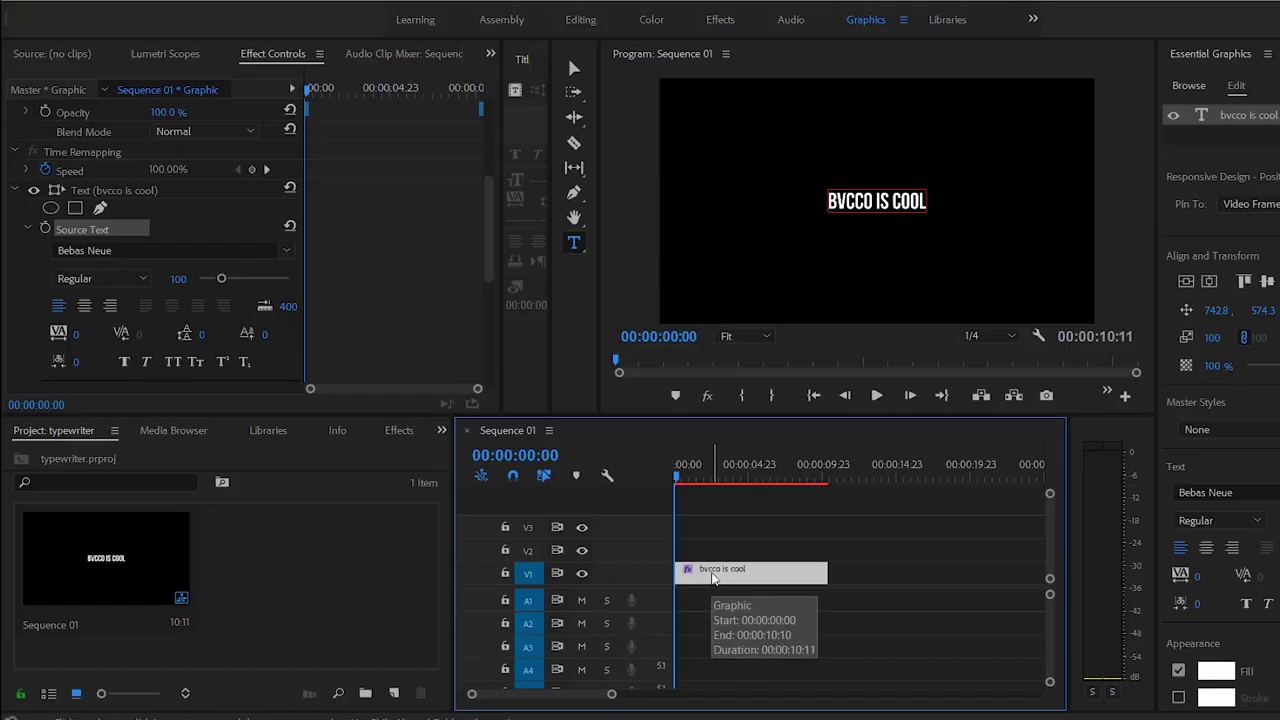
{"action": "left_click", "coordinate": [112, 228]}
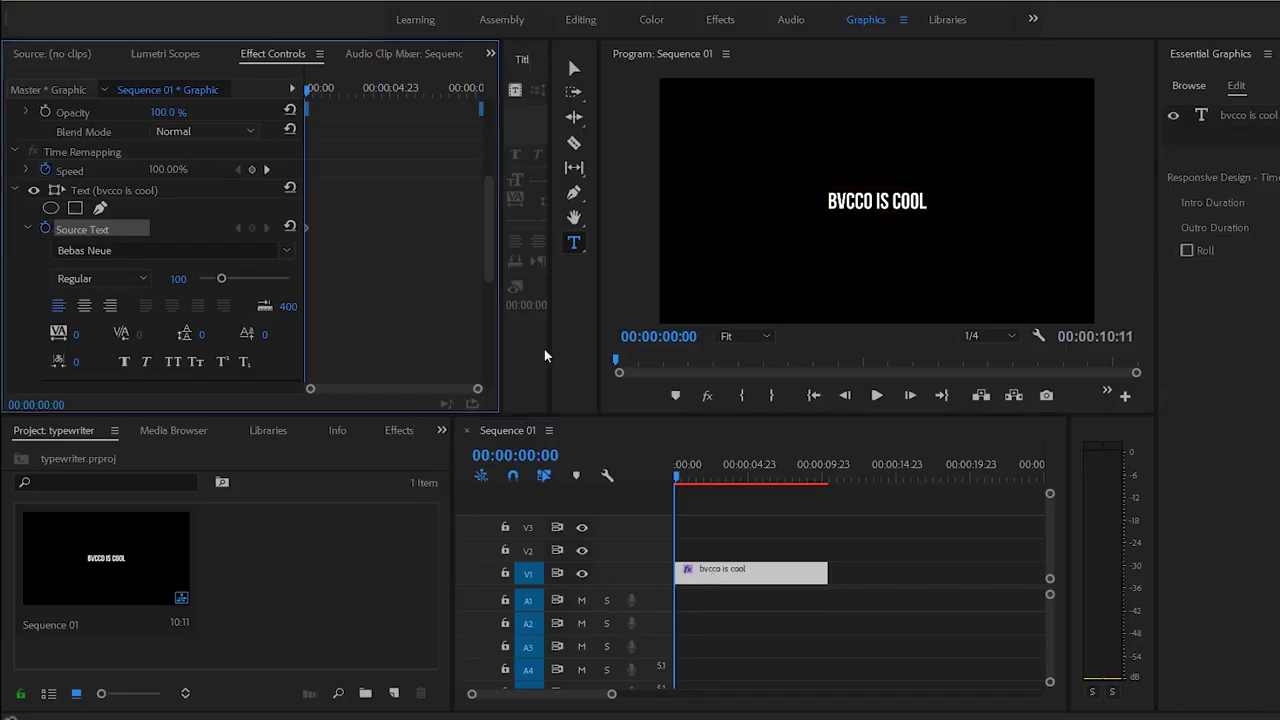
Replace the title text with 'B' on the first frame
{"action": "left_click", "coordinate": [855, 205]}
{"action": "key", "text": "ctrl+a"}
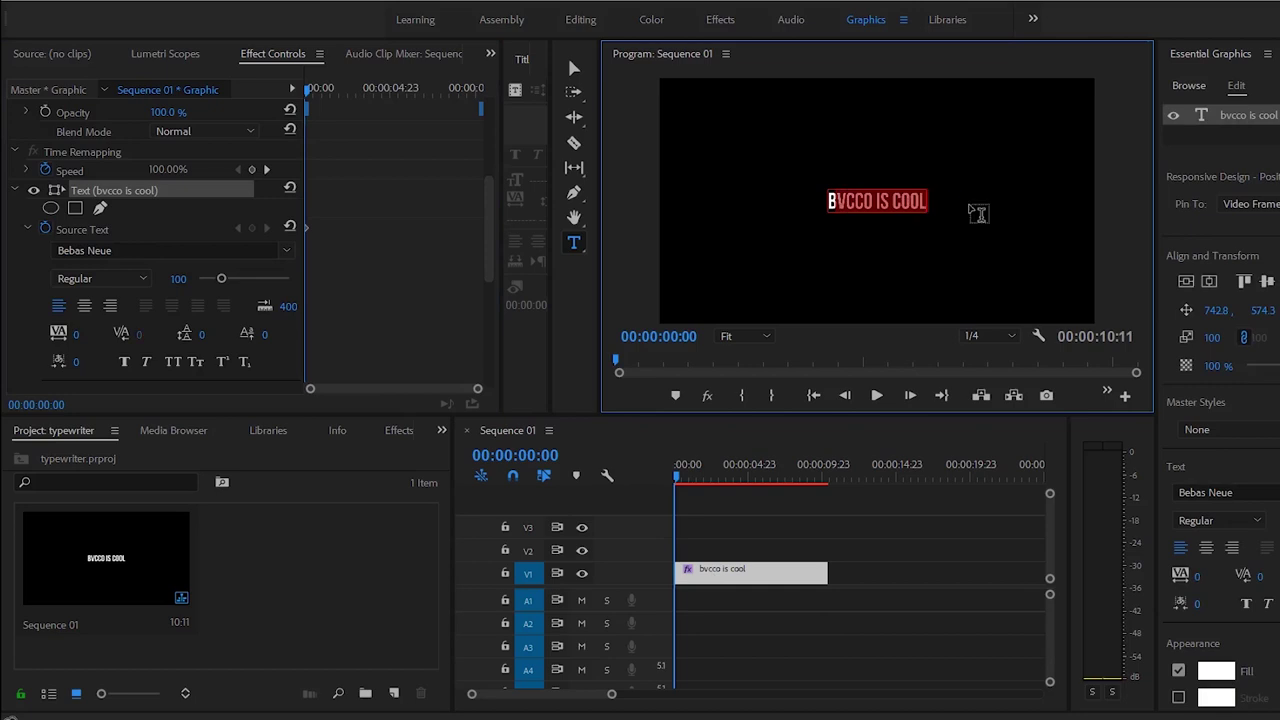
{"action": "type", "text": "b"}
{"action": "left_click", "coordinate": [754, 575]}
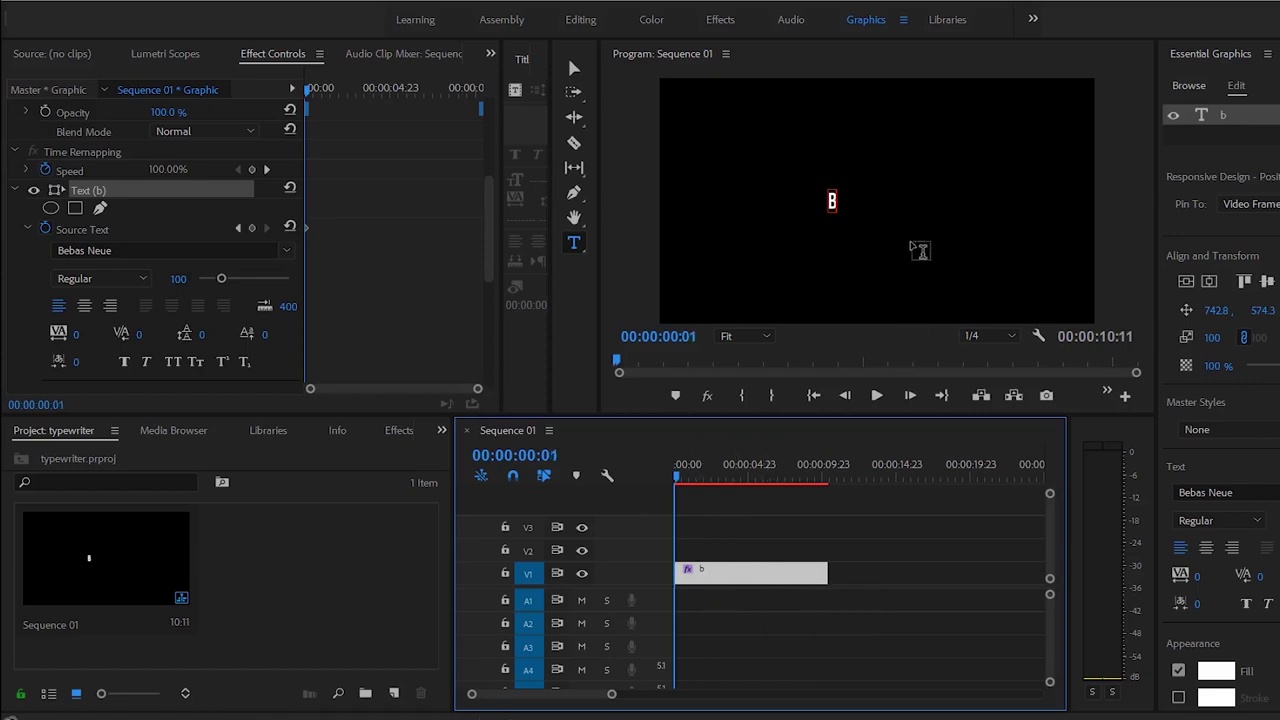
{"action": "left_click", "coordinate": [847, 211]}
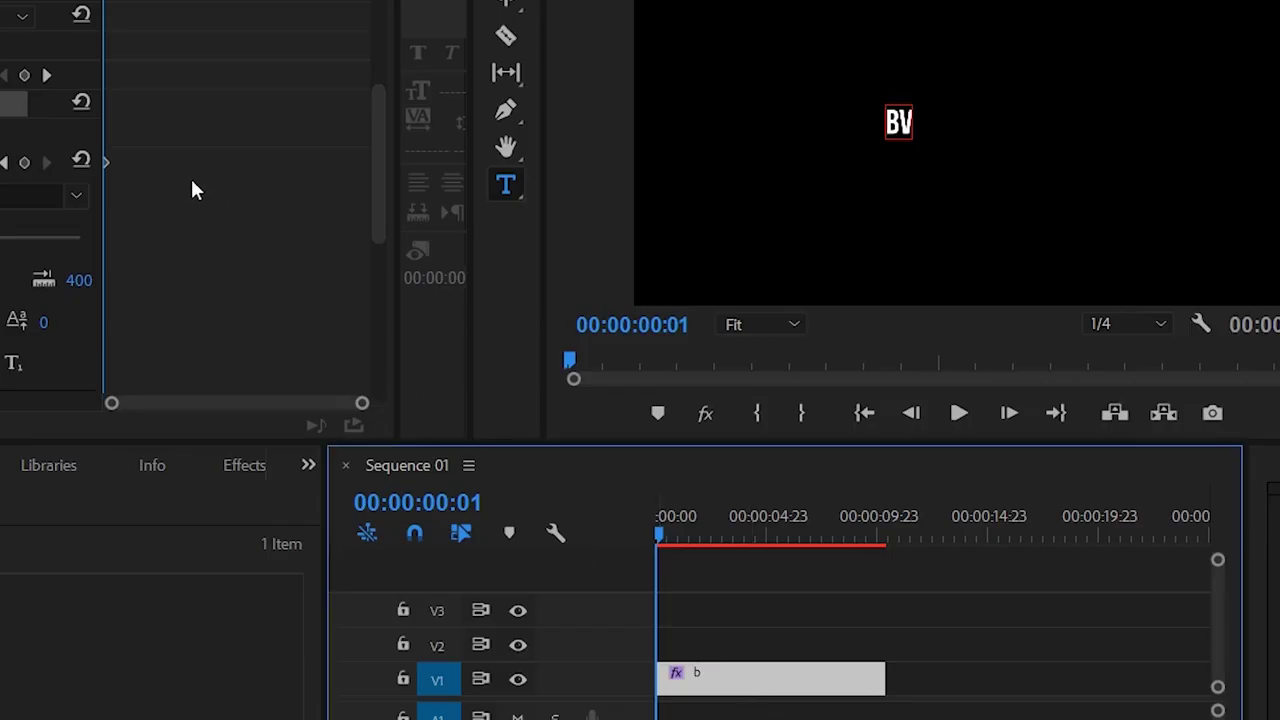
Advance one frame and extend the title to 'BVC'
{"action": "left_click", "coordinate": [366, 245]}
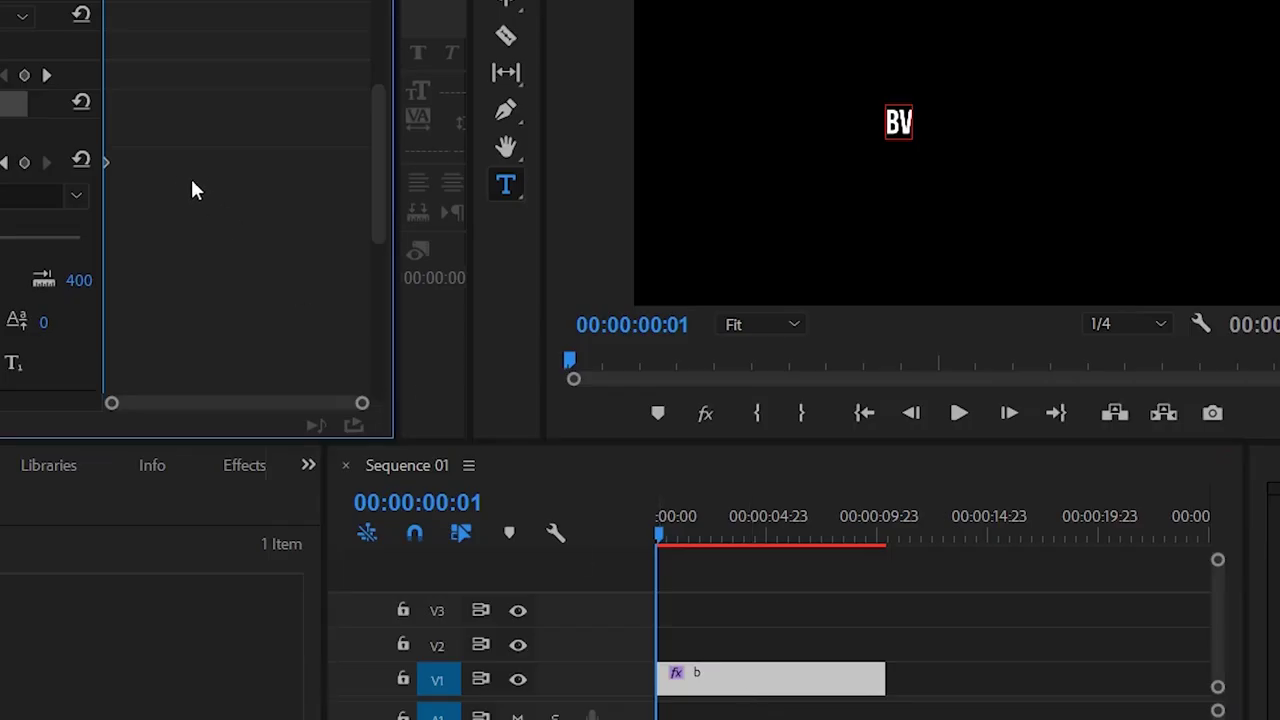
{"action": "key", "text": "Right"}
{"action": "left_click", "coordinate": [726, 694]}
{"action": "left_click", "coordinate": [928, 140]}
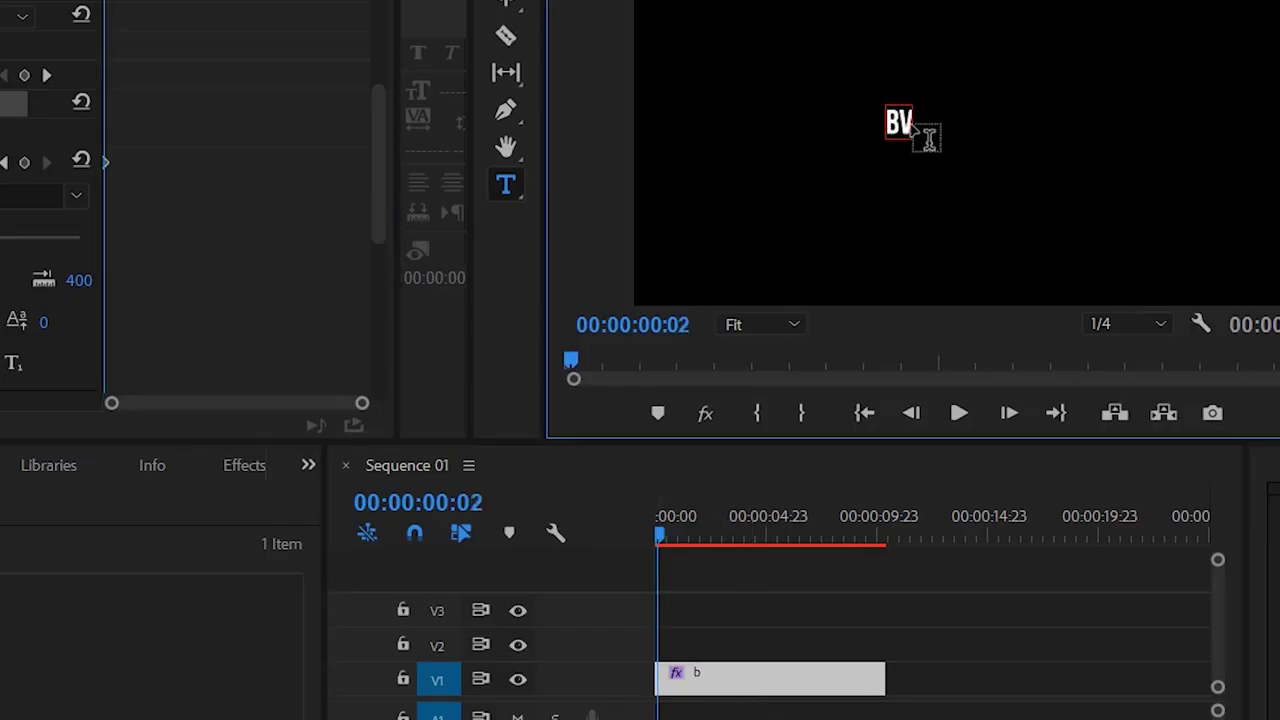
{"action": "type", "text": "C"}
Step another frame, delete the stray empty text layer, and reselect the BVC title
{"action": "left_click", "coordinate": [757, 674]}
{"action": "key", "text": "Right"}
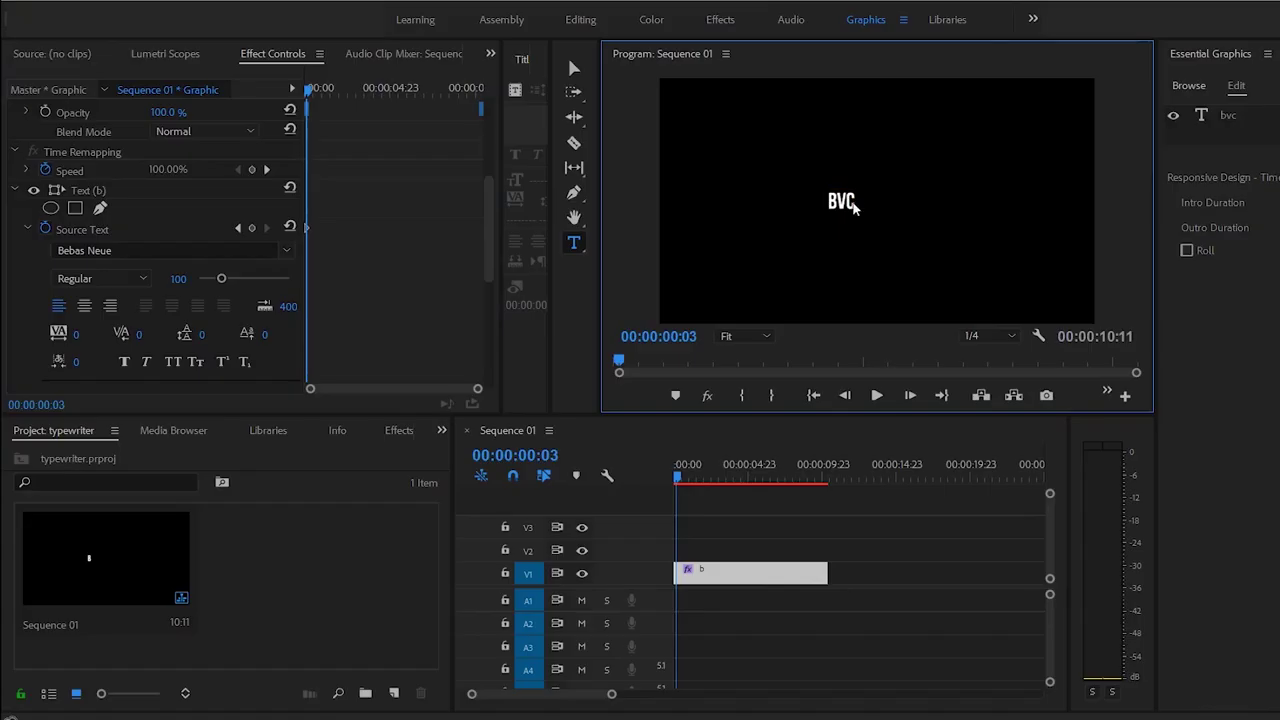
{"action": "left_click", "coordinate": [928, 132]}
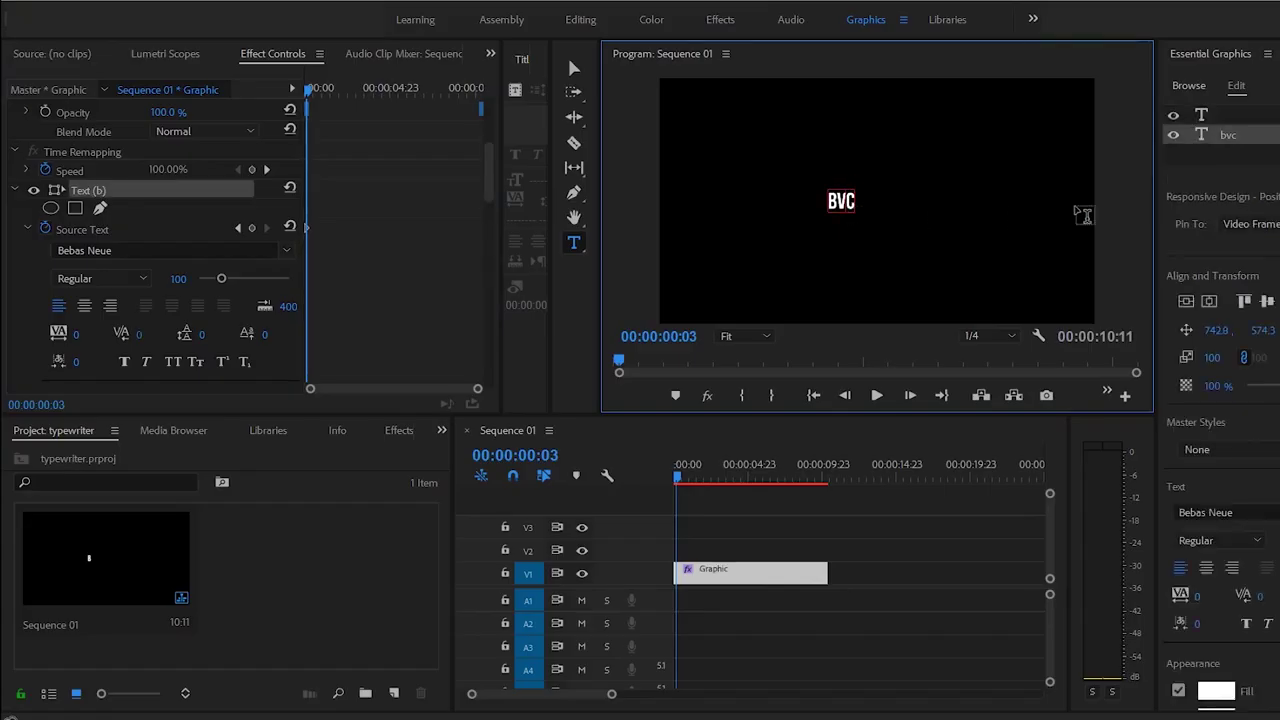
{"action": "left_click", "coordinate": [1265, 128]}
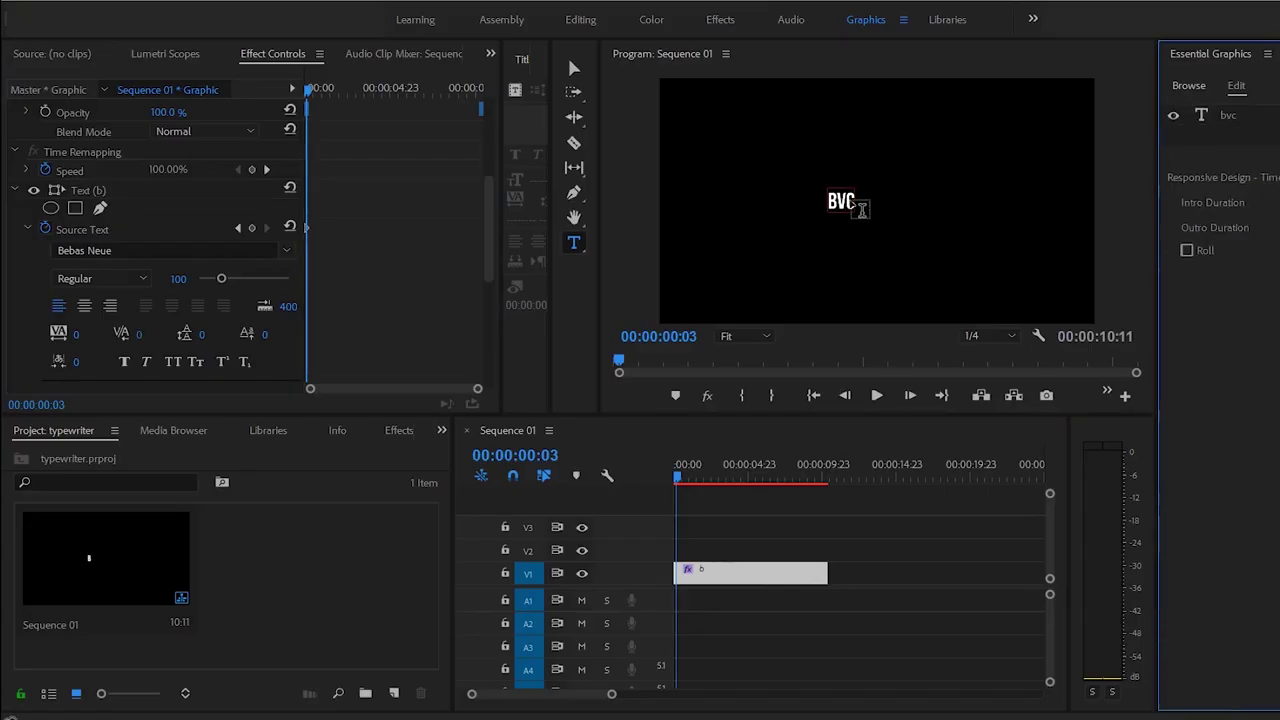
{"action": "left_click", "coordinate": [860, 208]}
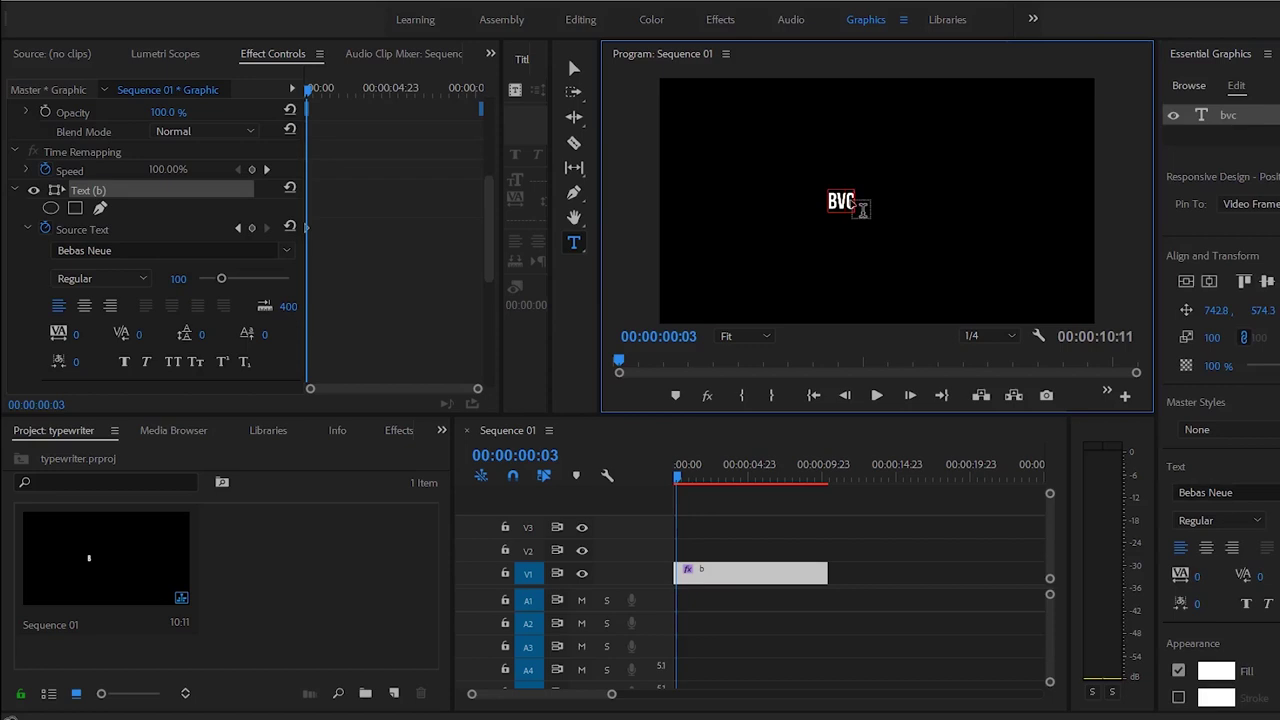
Advance one more frame and place the text cursor after BVCC
{"action": "left_click", "coordinate": [391, 280]}
{"action": "scroll", "coordinate": [386, 231], "scroll_direction": "up", "scroll_amount": 5}
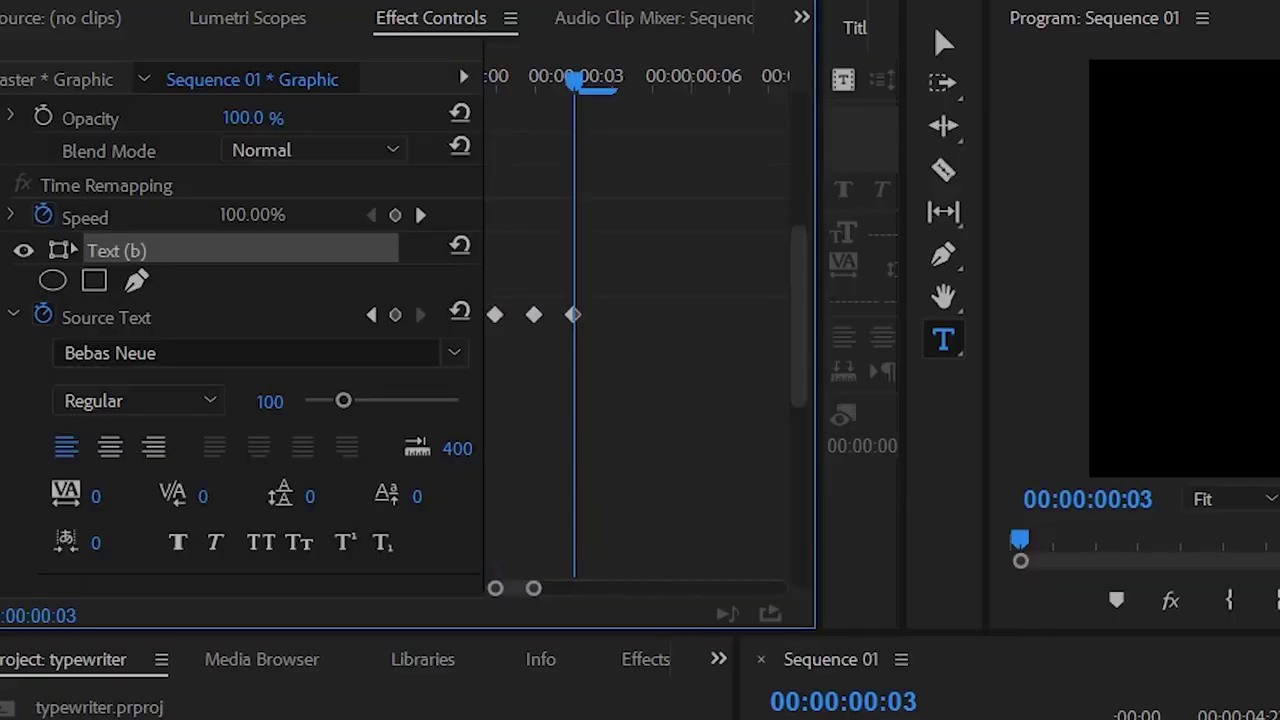
{"action": "key", "text": "shift+3"}
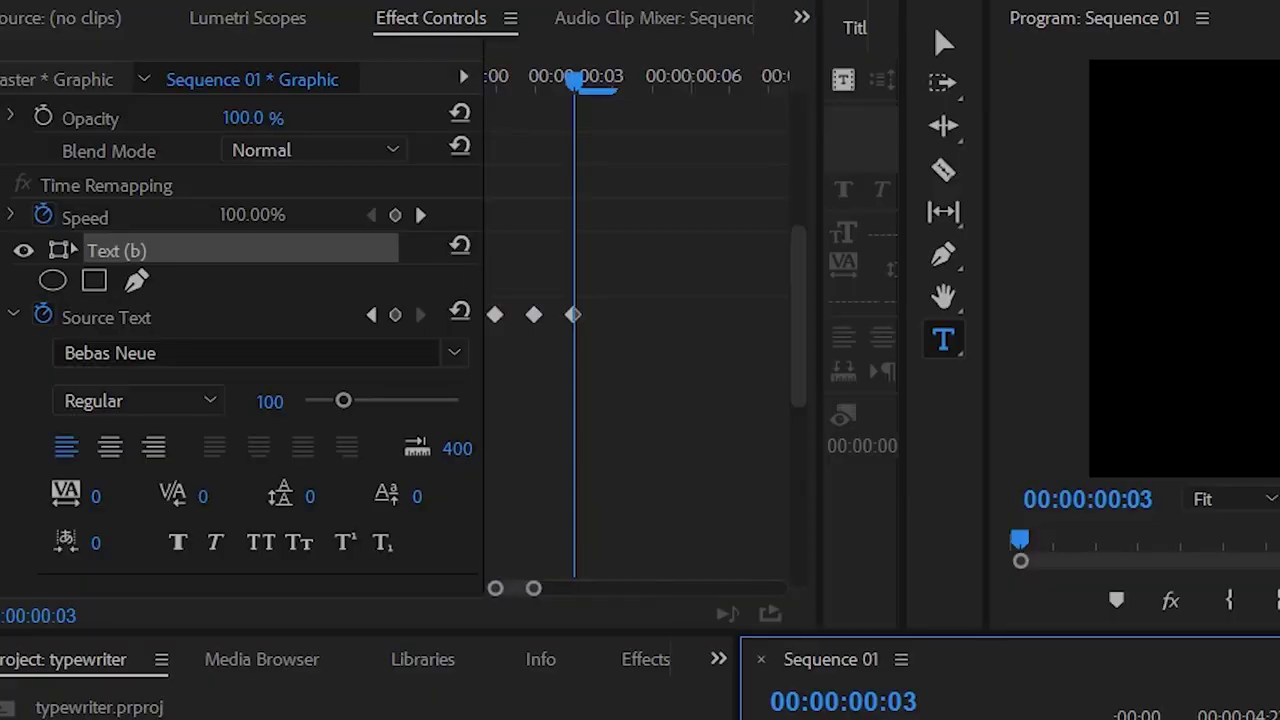
{"action": "key", "text": "shift+4"}
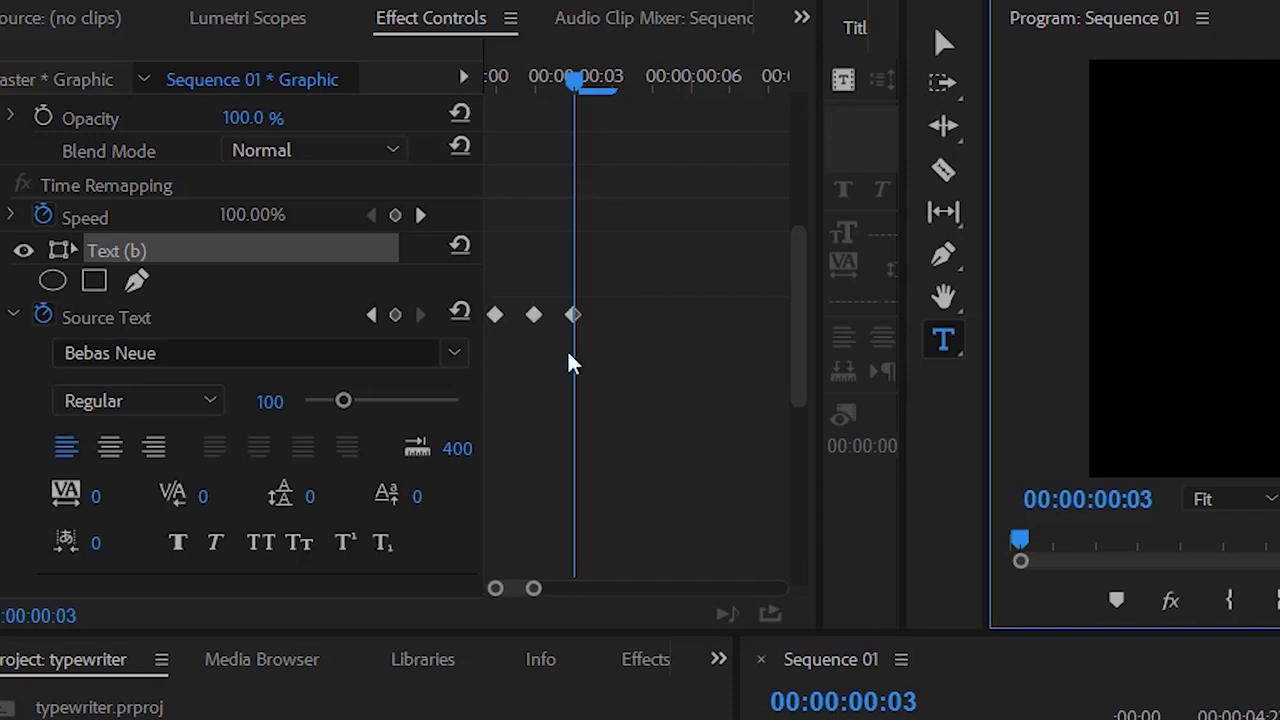
{"action": "left_click", "coordinate": [806, 350]}
{"action": "key", "text": "Right"}
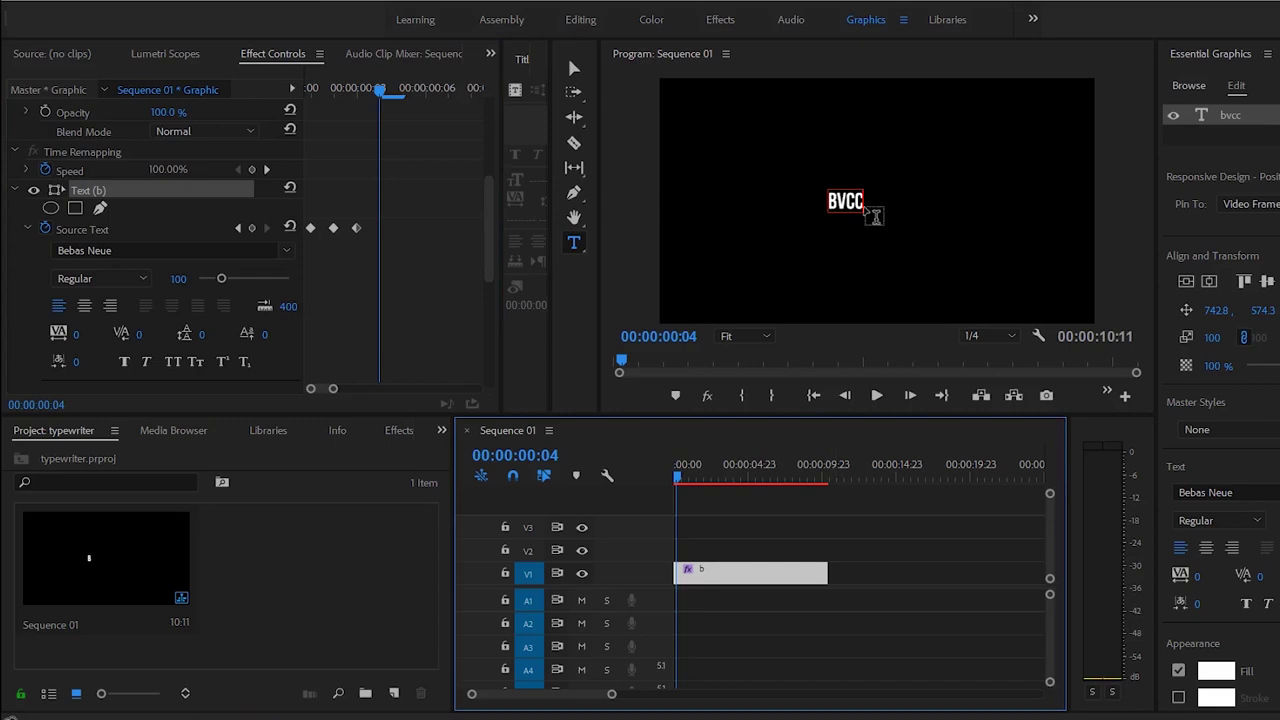
{"action": "left_click", "coordinate": [863, 212]}
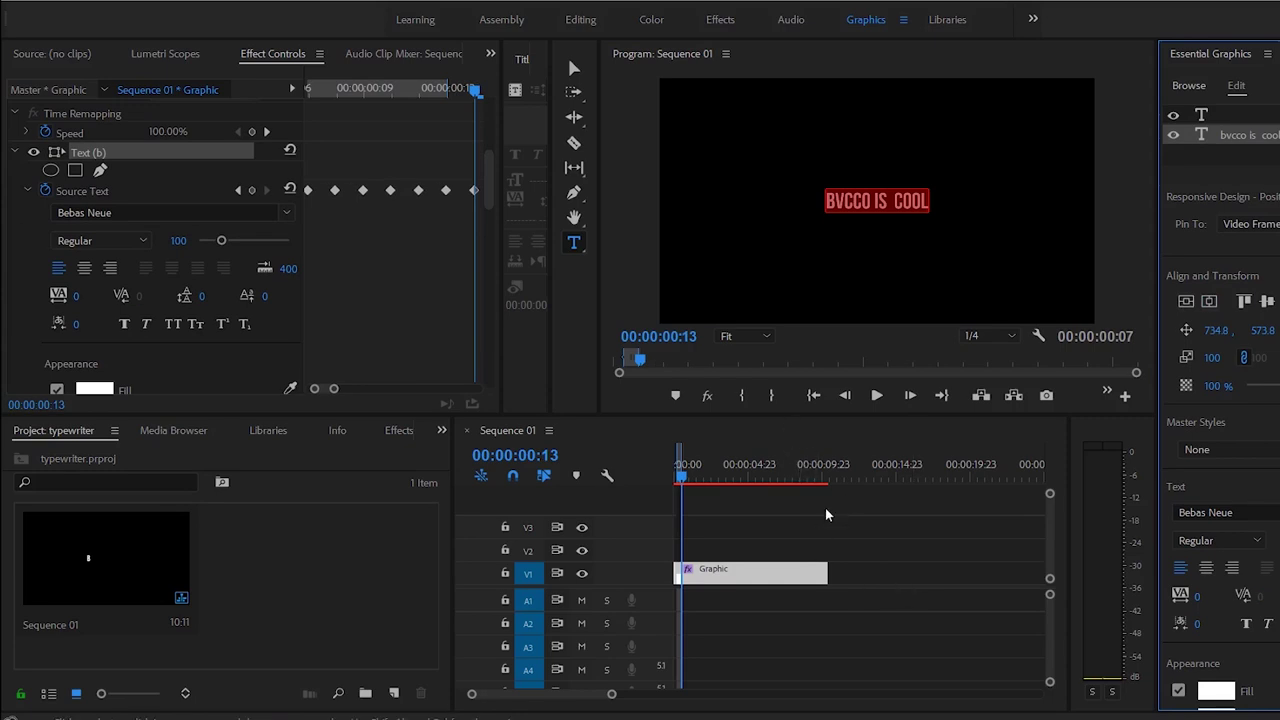
{"action": "left_click_drag", "start_coordinate": [757, 470], "coordinate": [656, 480]}
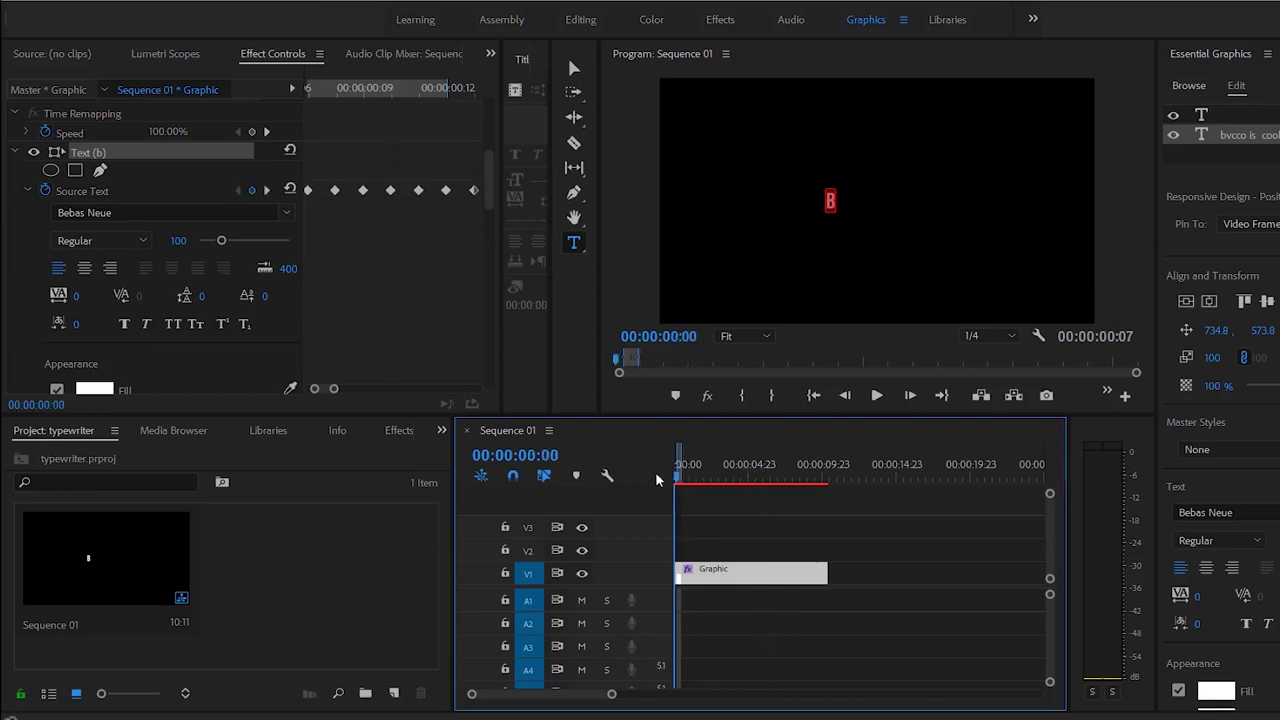
{"action": "key", "text": "equal"}
{"action": "key", "text": "equal"}
{"action": "key", "text": "equal"}
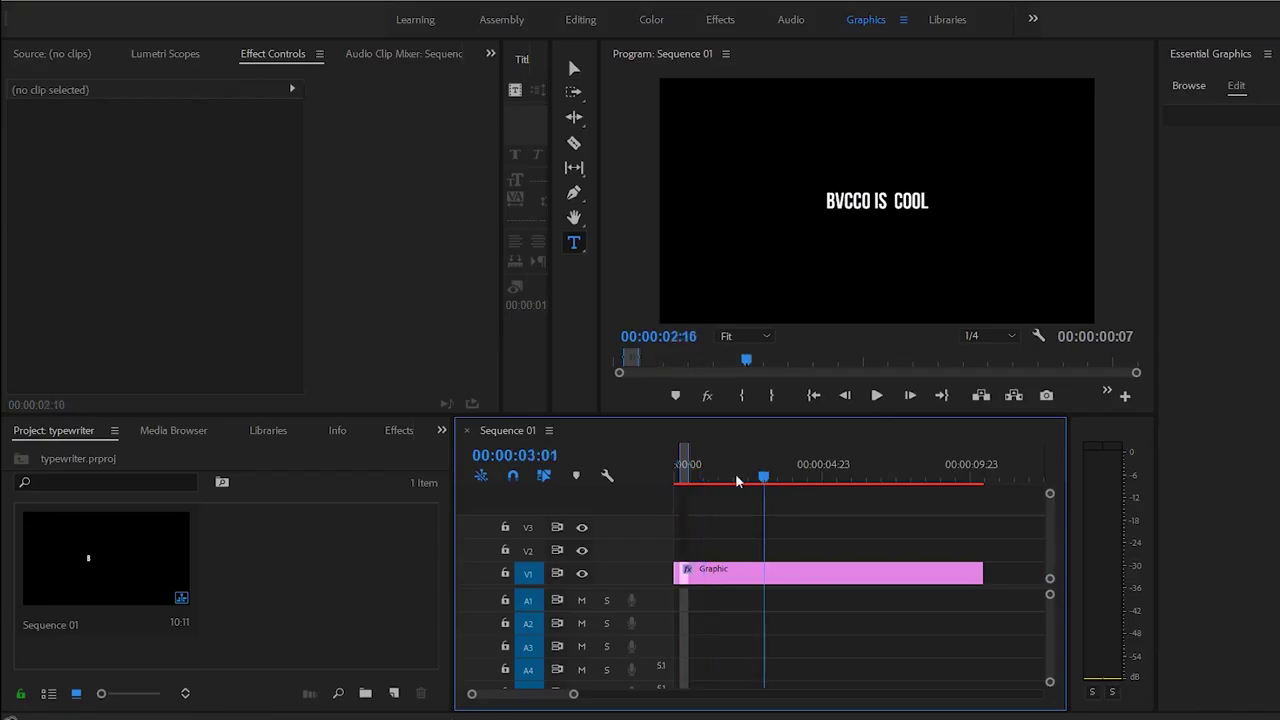
{"action": "key", "text": "space"}
{"action": "key", "text": "Home"}
{"action": "key", "text": "space"}
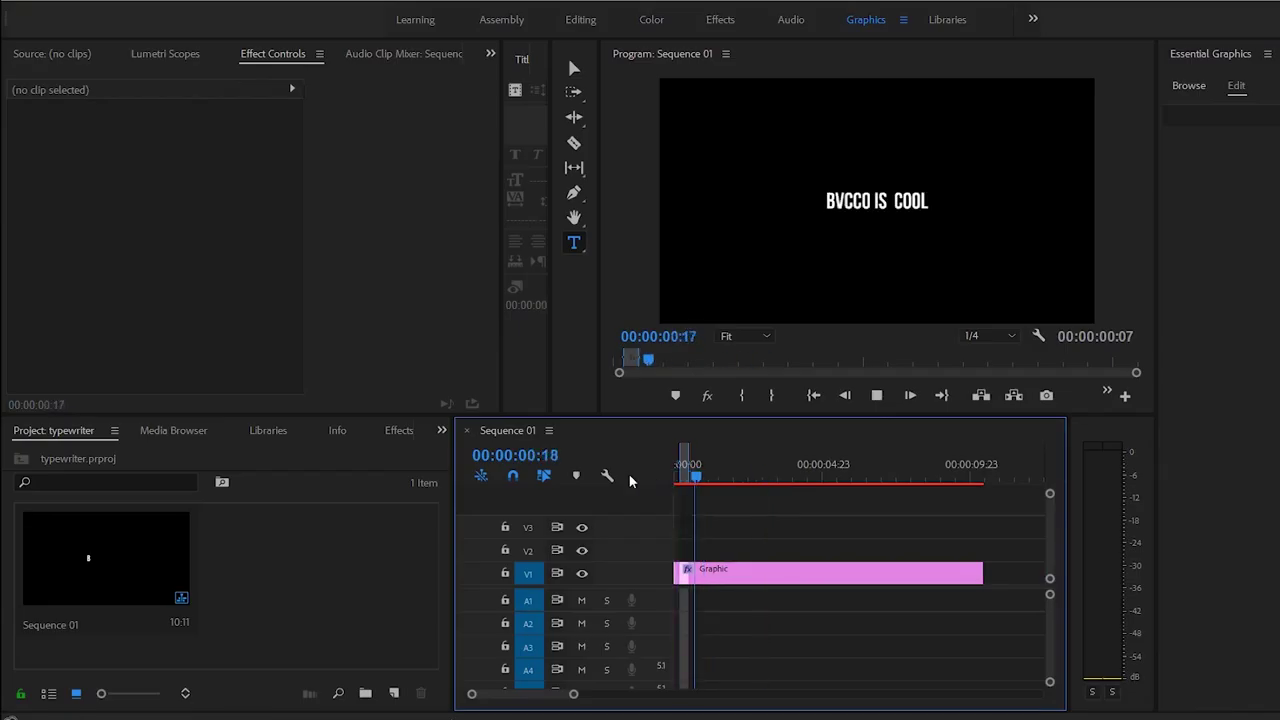
{"action": "key", "text": "space"}
{"action": "key", "text": "Home"}
{"action": "key", "text": "space"}
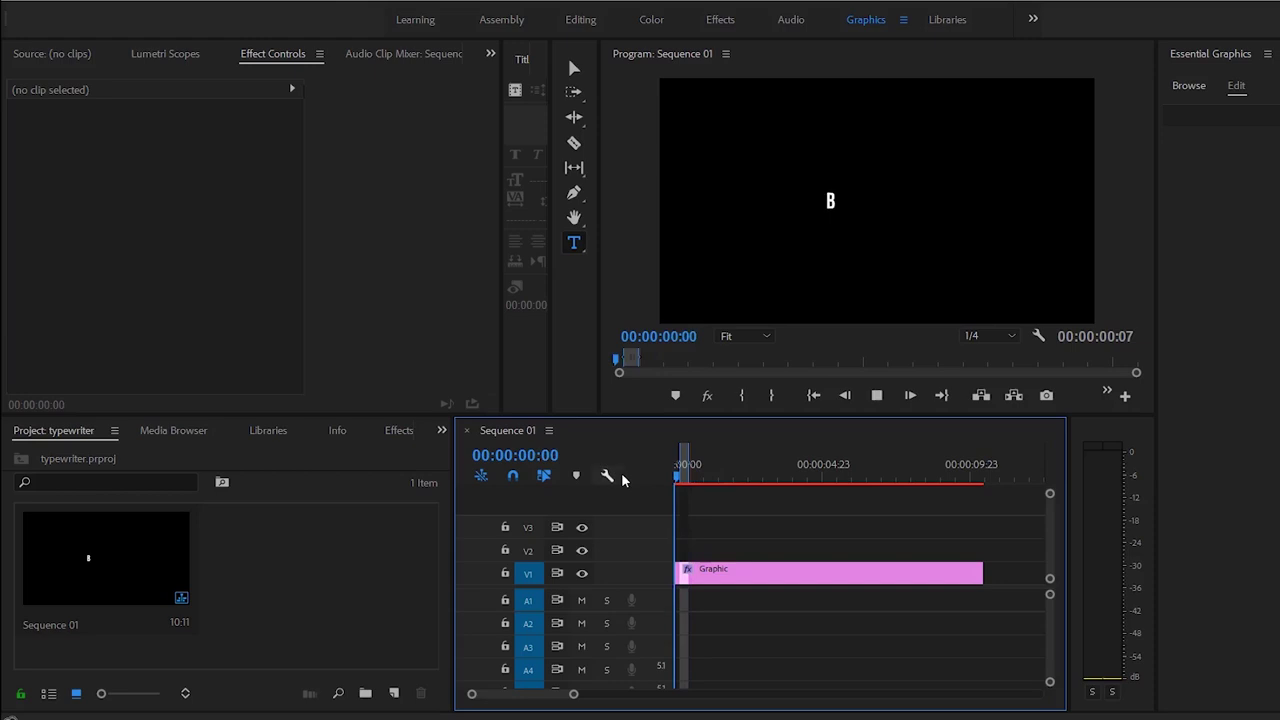
{"action": "key", "text": "space"}
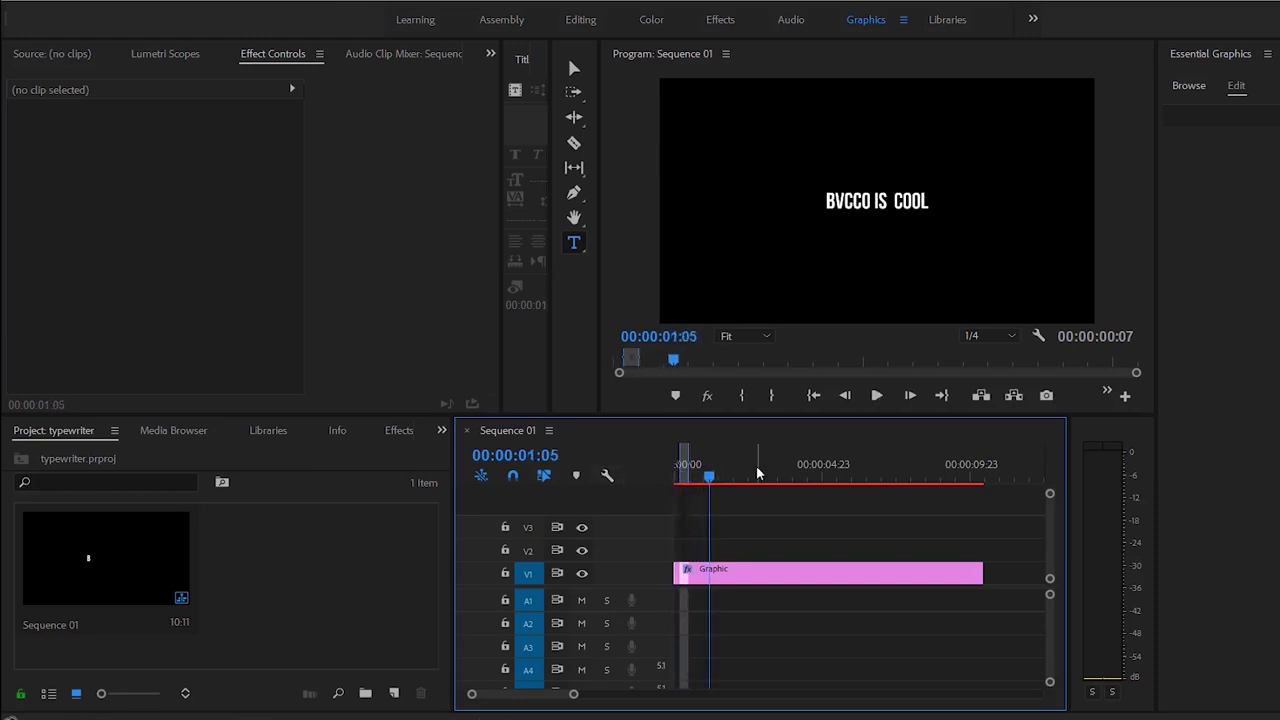
{"action": "key", "text": "Home"}
{"action": "key", "text": "space"}
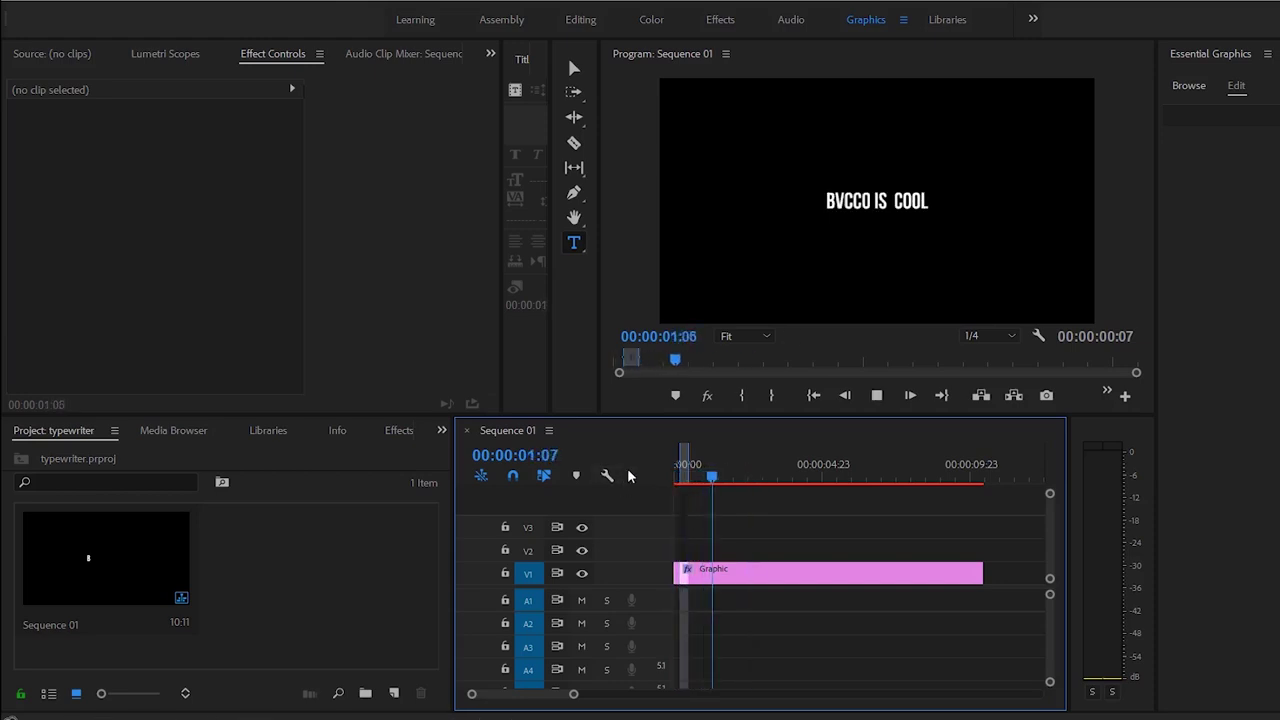
{"action": "left_click", "coordinate": [805, 586]}
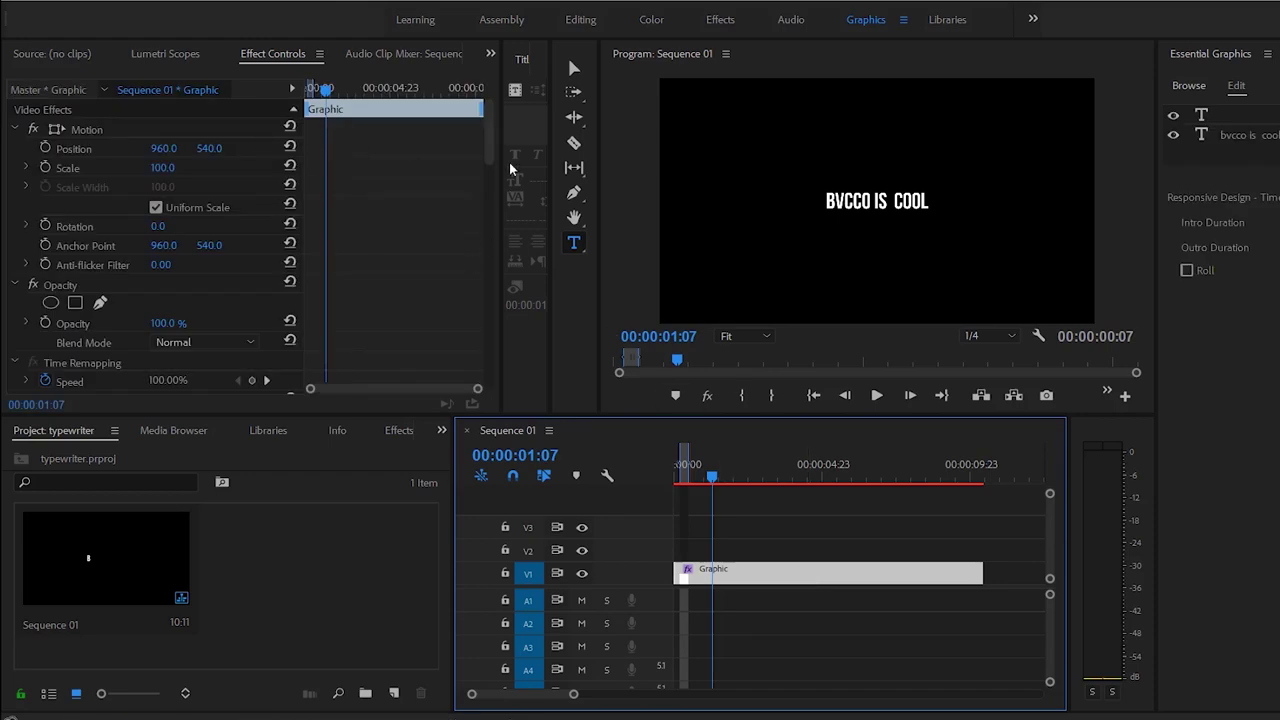
Rewind to the start, zoom the Source Text keyframes, and step through B, BV, BVC
{"action": "left_click_drag", "start_coordinate": [490, 163], "coordinate": [492, 224]}
{"action": "left_click", "coordinate": [91, 184]}
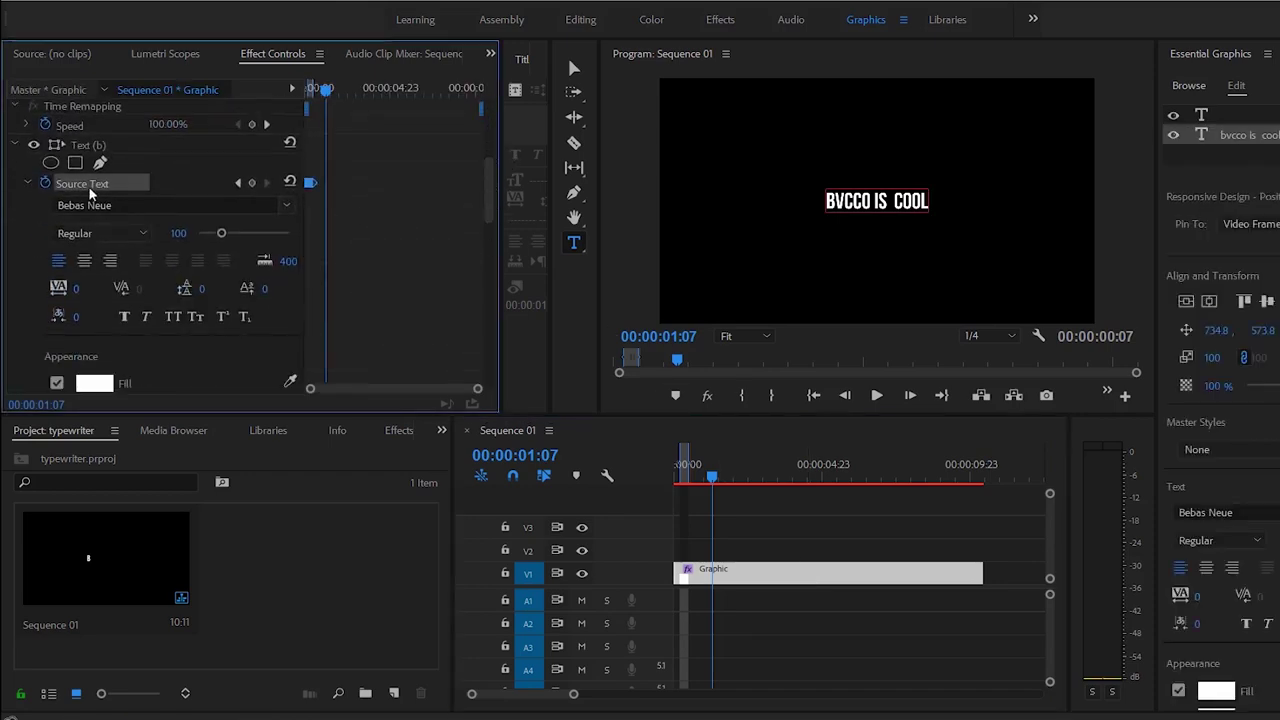
{"action": "left_click_drag", "start_coordinate": [706, 463], "coordinate": [635, 479]}
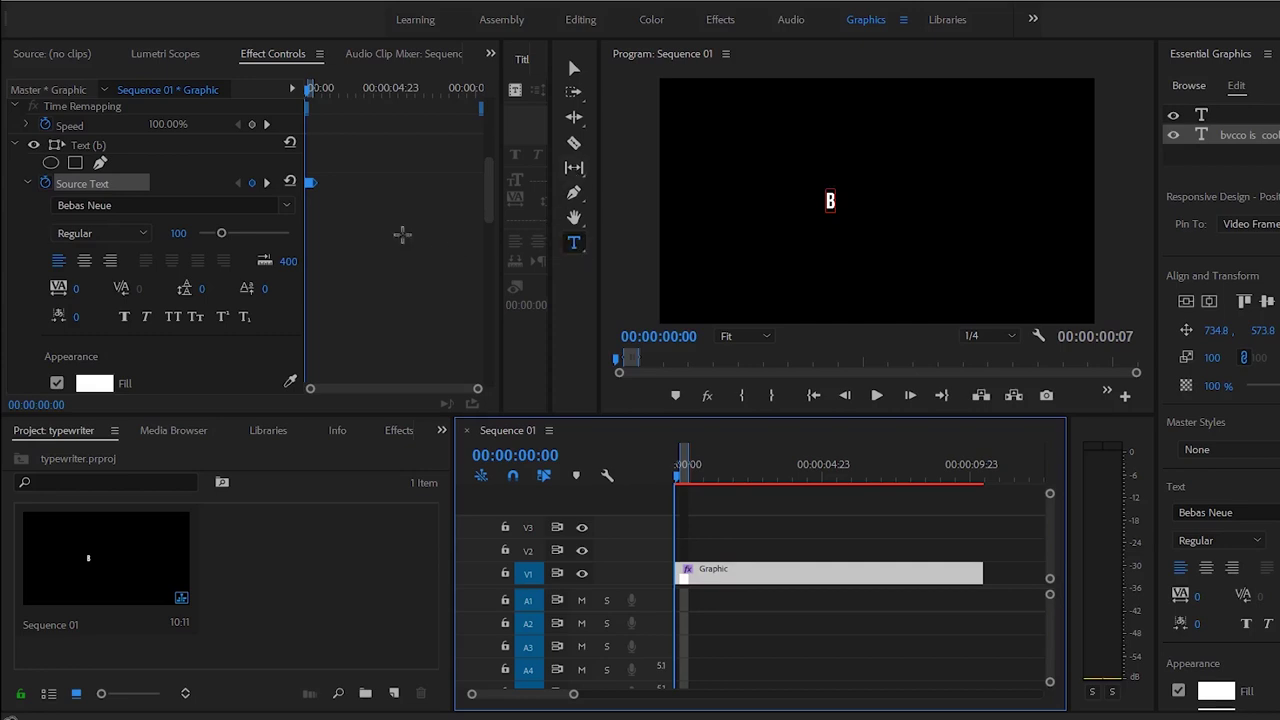
{"action": "left_click", "coordinate": [403, 236]}
{"action": "key", "text": "equal"}
{"action": "key", "text": "equal"}
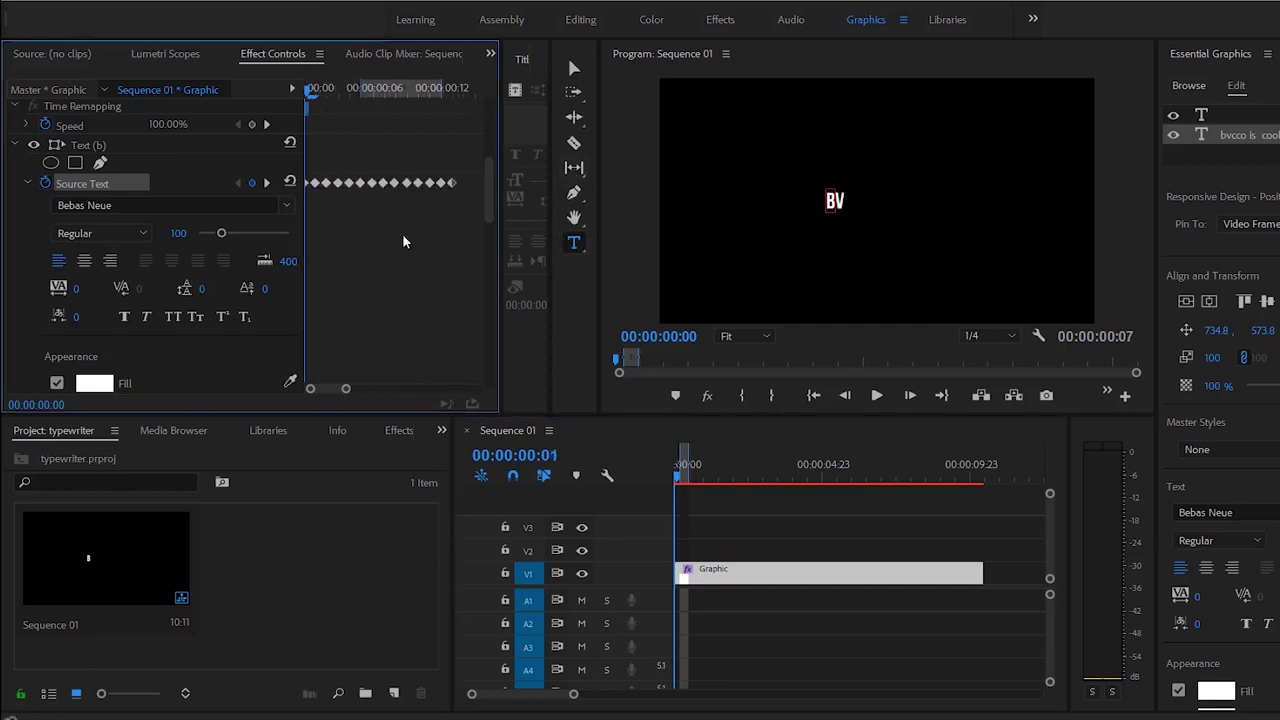
{"action": "key", "text": "Right"}
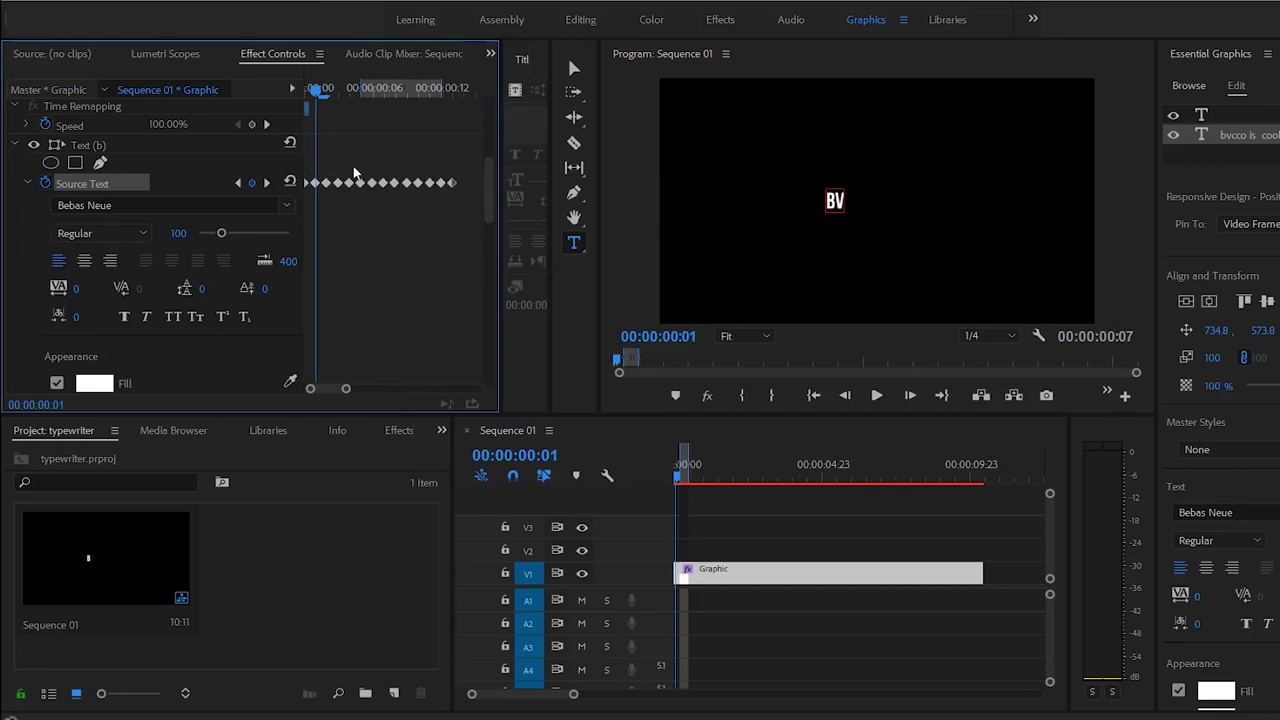
{"action": "key", "text": "Right"}
{"action": "key", "text": "Right"}
{"action": "key", "text": "Right"}
{"action": "key", "text": "Right"}
{"action": "key", "text": "Right"}
{"action": "key", "text": "Right"}
{"action": "key", "text": "Right"}
{"action": "key", "text": "Right"}
{"action": "key", "text": "Right"}
{"action": "key", "text": "Right"}
{"action": "key", "text": "Right"}
{"action": "key", "text": "Right"}
{"action": "key", "text": "Right"}
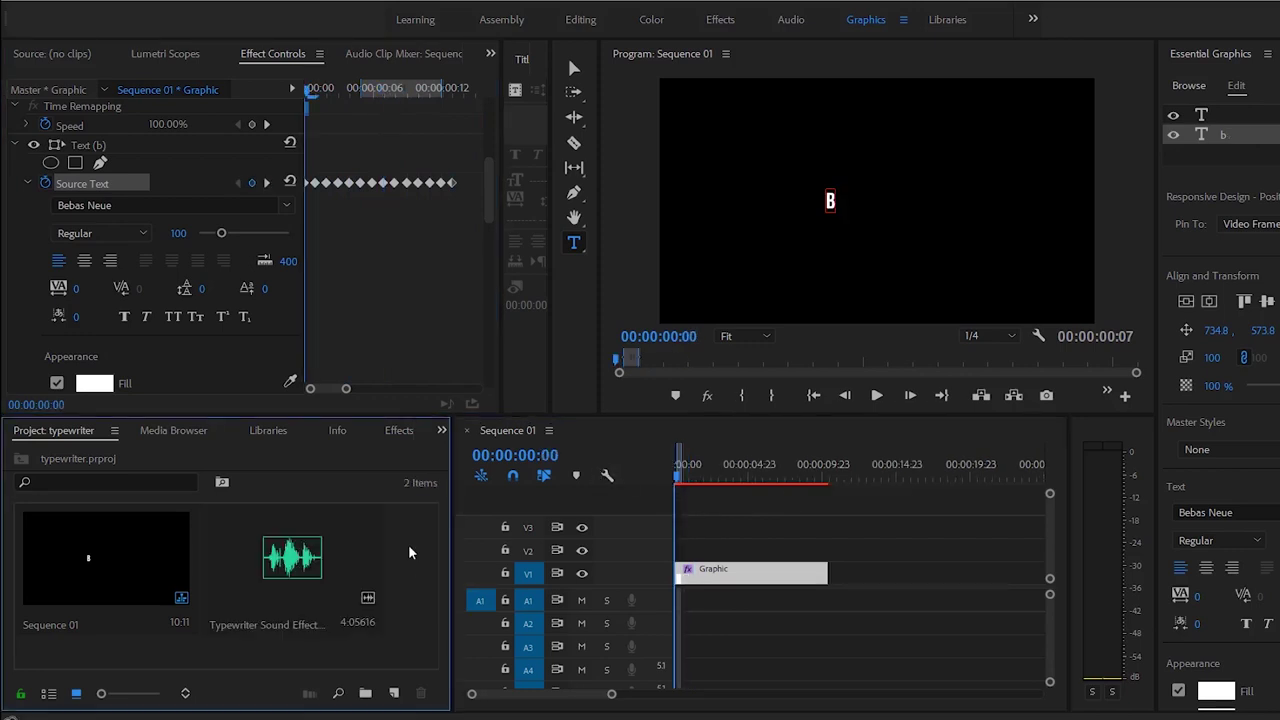
Mark In and Out points on the typewriter sound and place it on A1
{"action": "double_click", "coordinate": [292, 556]}
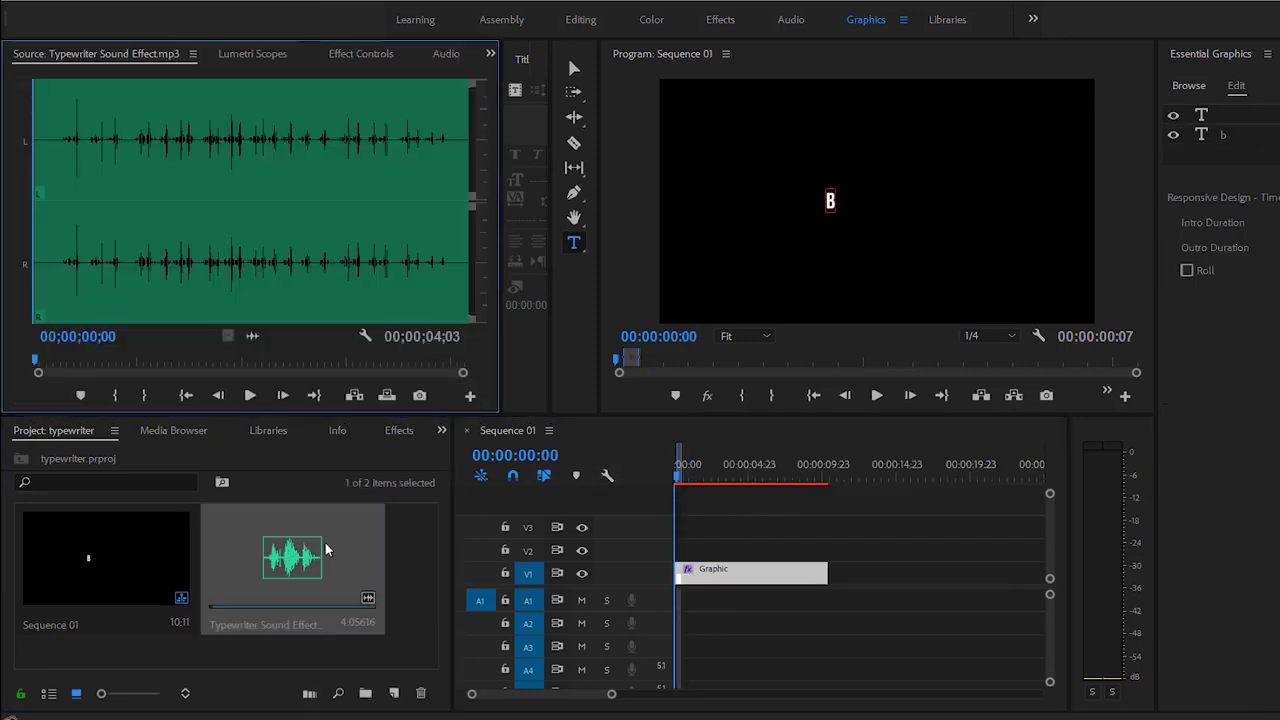
{"action": "key", "text": "space"}
{"action": "mouse_move", "coordinate": [61, 270]}
{"action": "left_mouse_down"}
{"action": "mouse_move", "coordinate": [80, 289]}
{"action": "mouse_move", "coordinate": [100, 251]}
{"action": "mouse_move", "coordinate": [66, 265]}
{"action": "left_mouse_up"}
{"action": "key", "text": "i"}
{"action": "key", "text": "space"}
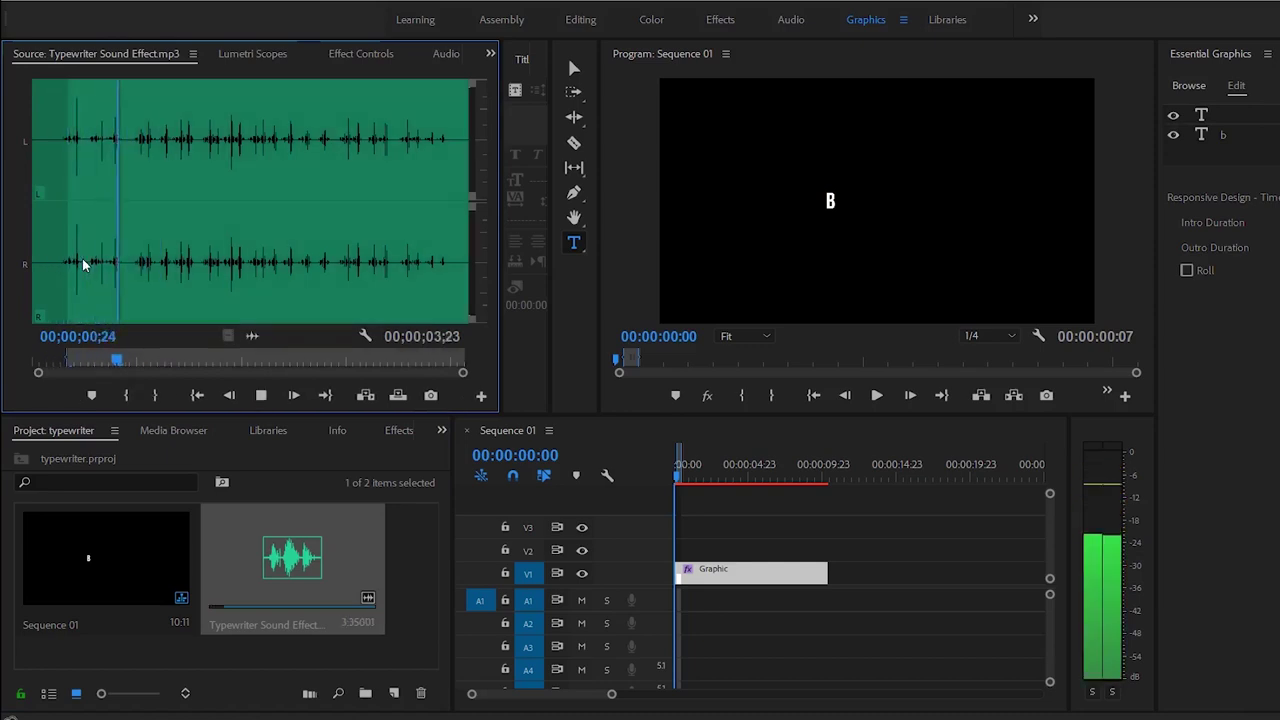
{"action": "key", "text": "o"}
{"action": "key", "text": "space"}
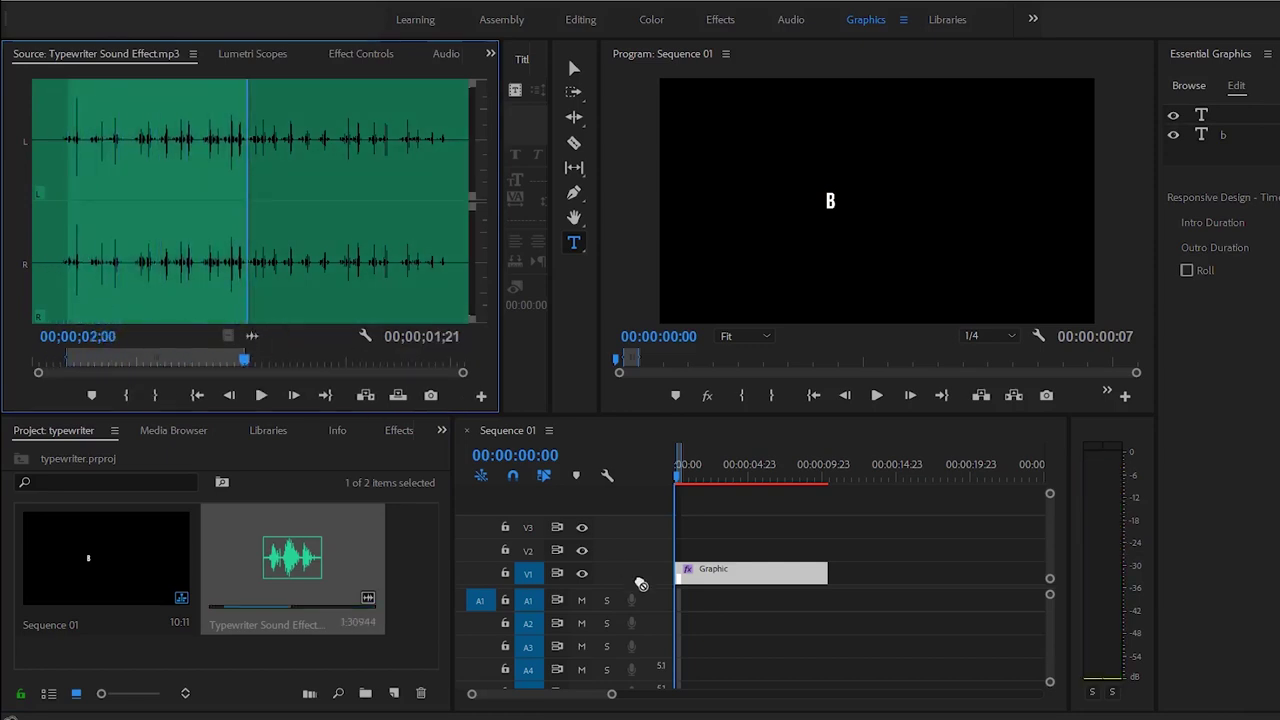
{"action": "left_click_drag", "start_coordinate": [641, 584], "coordinate": [772, 620]}
Trim the audio clip's end to where the title finishes typing
{"action": "key", "text": "equal"}
{"action": "key", "text": "equal"}
{"action": "key", "text": "equal"}
{"action": "key", "text": "space"}
{"action": "key", "text": "minus"}
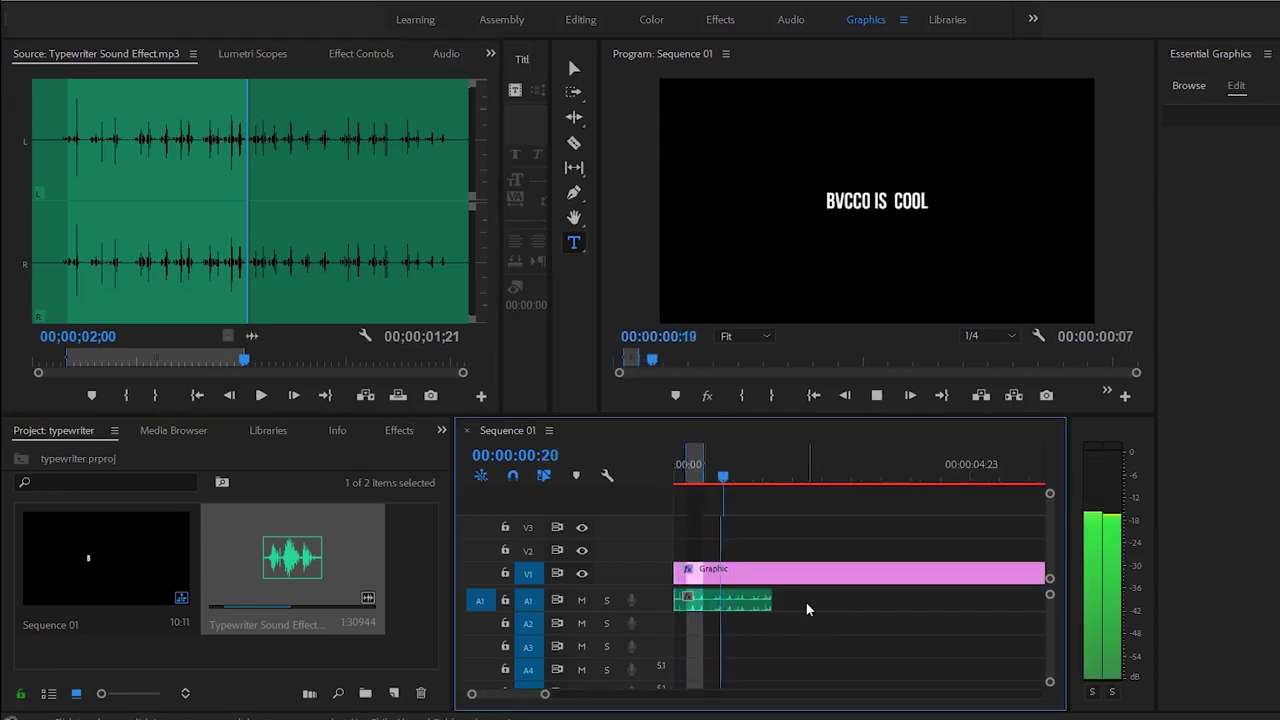
{"action": "key", "text": "space"}
{"action": "left_click_drag", "start_coordinate": [777, 605], "coordinate": [727, 610]}
{"action": "key", "text": "Home"}
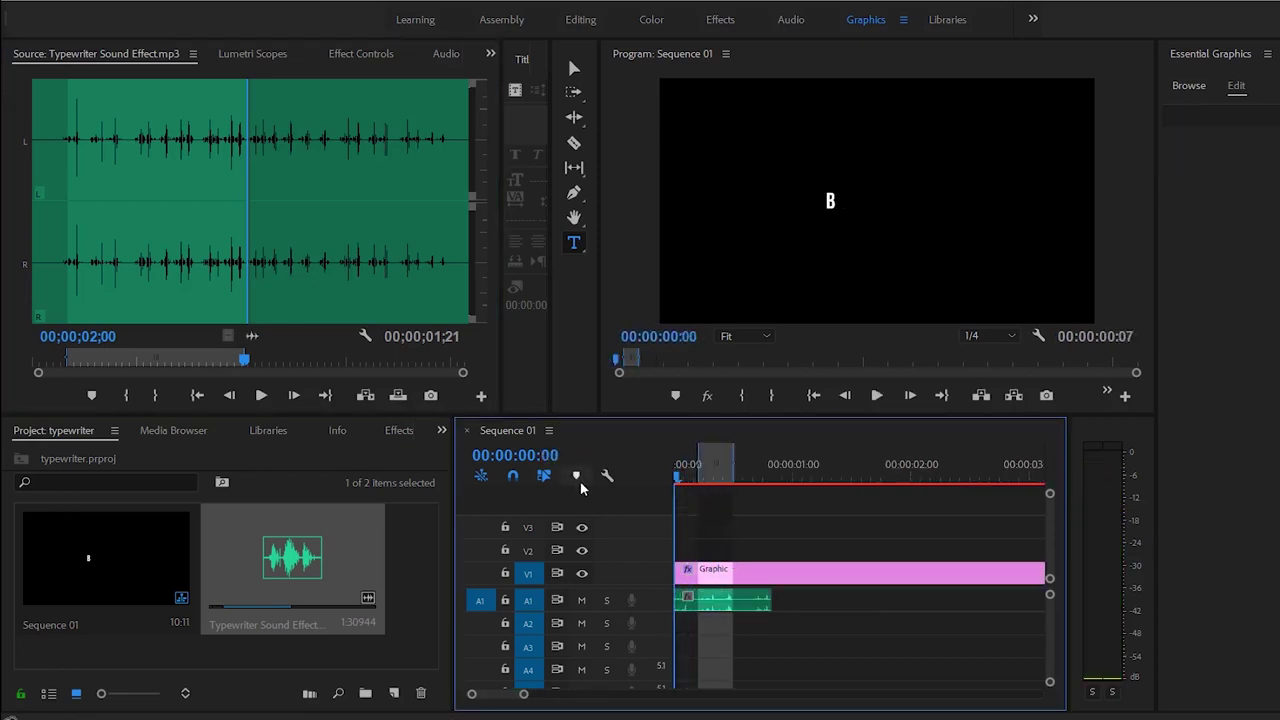
{"action": "key", "text": "space"}
{"action": "key", "text": "equal"}
{"action": "key", "text": "equal"}
{"action": "key", "text": "equal"}
Set the typewriter audio clip's speed to 120% and play back to check sync
{"action": "left_click", "coordinate": [787, 604]}
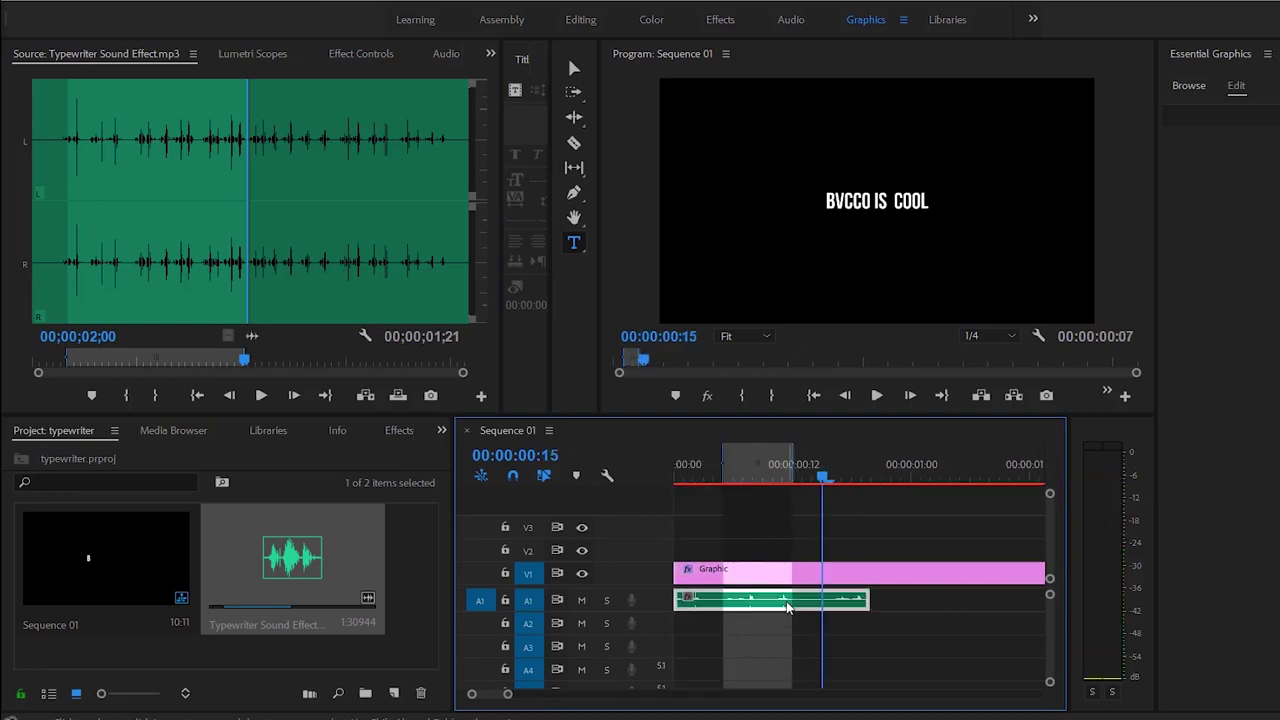
{"action": "right_click", "coordinate": [787, 604]}
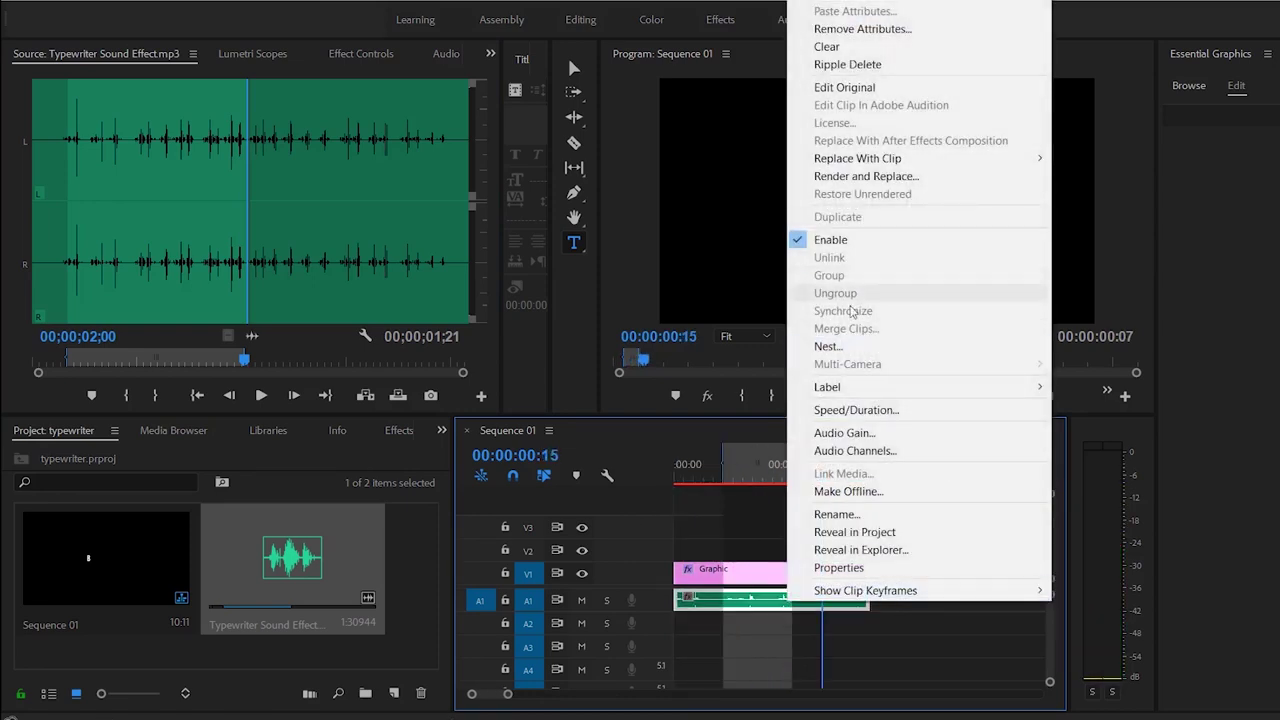
{"action": "left_click", "coordinate": [858, 411]}
{"action": "type", "text": "120"}
{"action": "key", "text": "Return"}
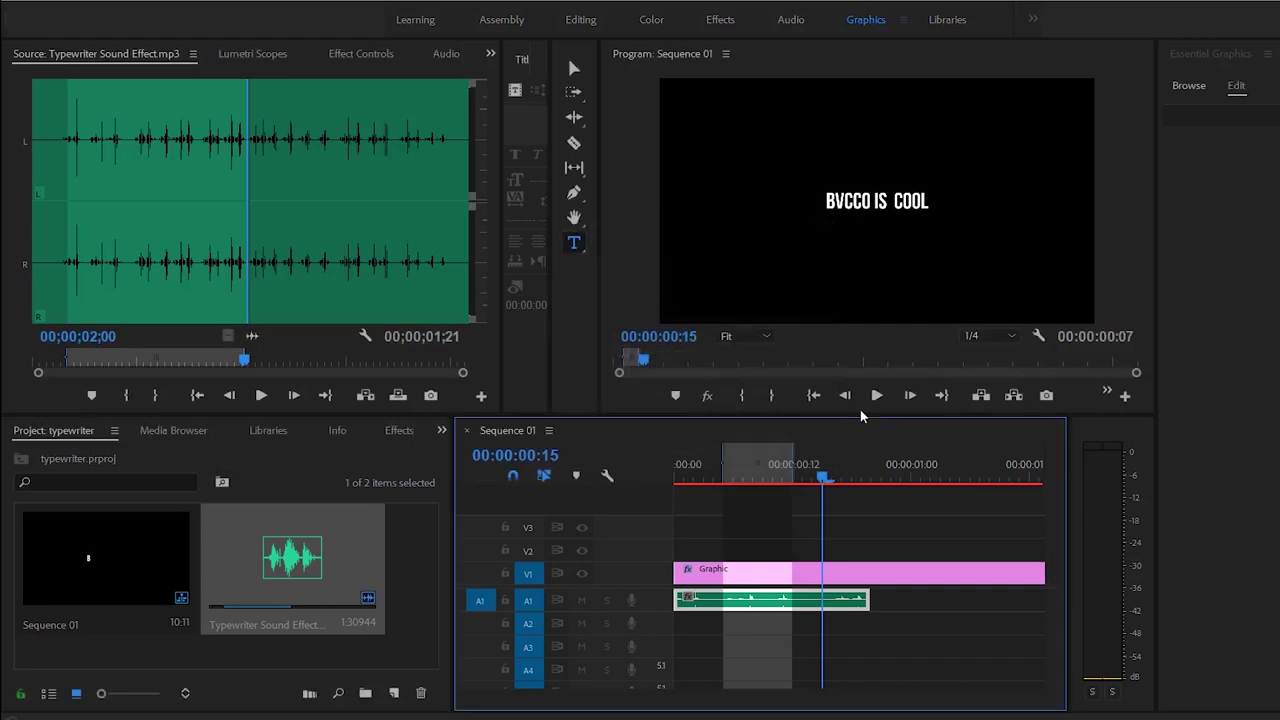
{"action": "key", "text": "Home"}
{"action": "key", "text": "minus"}
{"action": "key", "text": "space"}
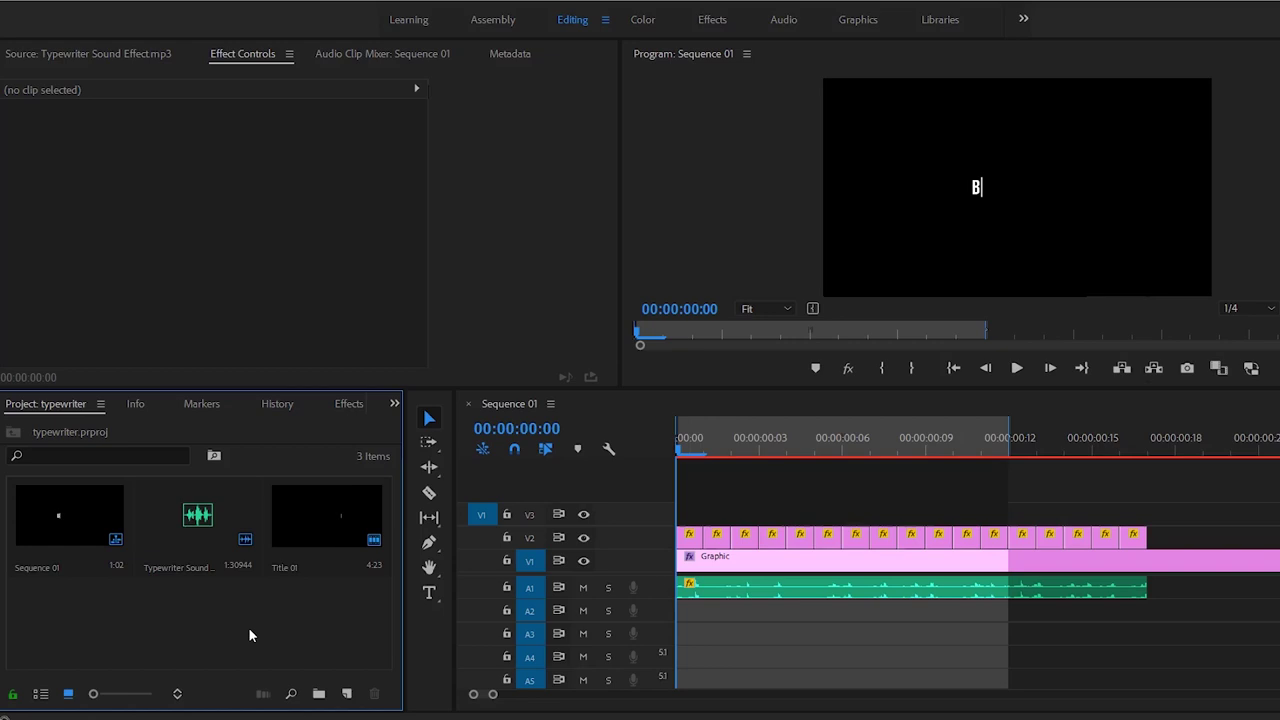
Create a new legacy title and type a 'B' as a placement guide
{"action": "key", "text": "ctrl+t"}
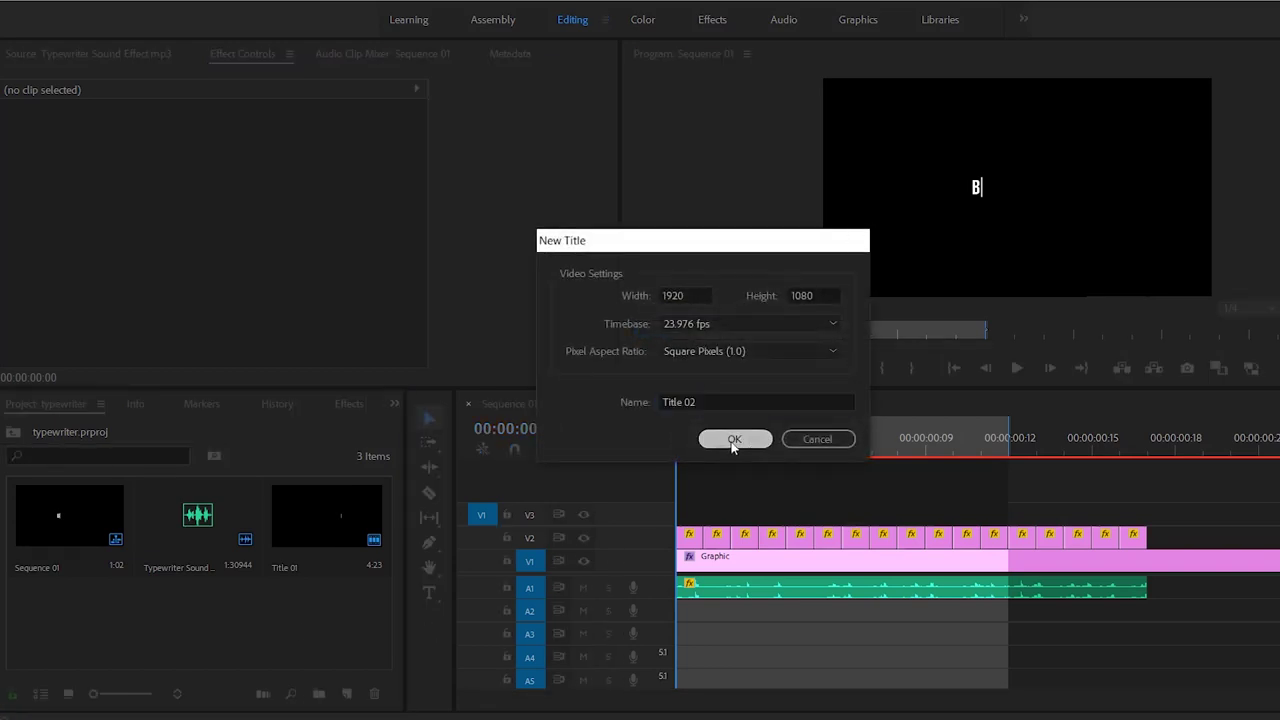
{"action": "left_click", "coordinate": [734, 439]}
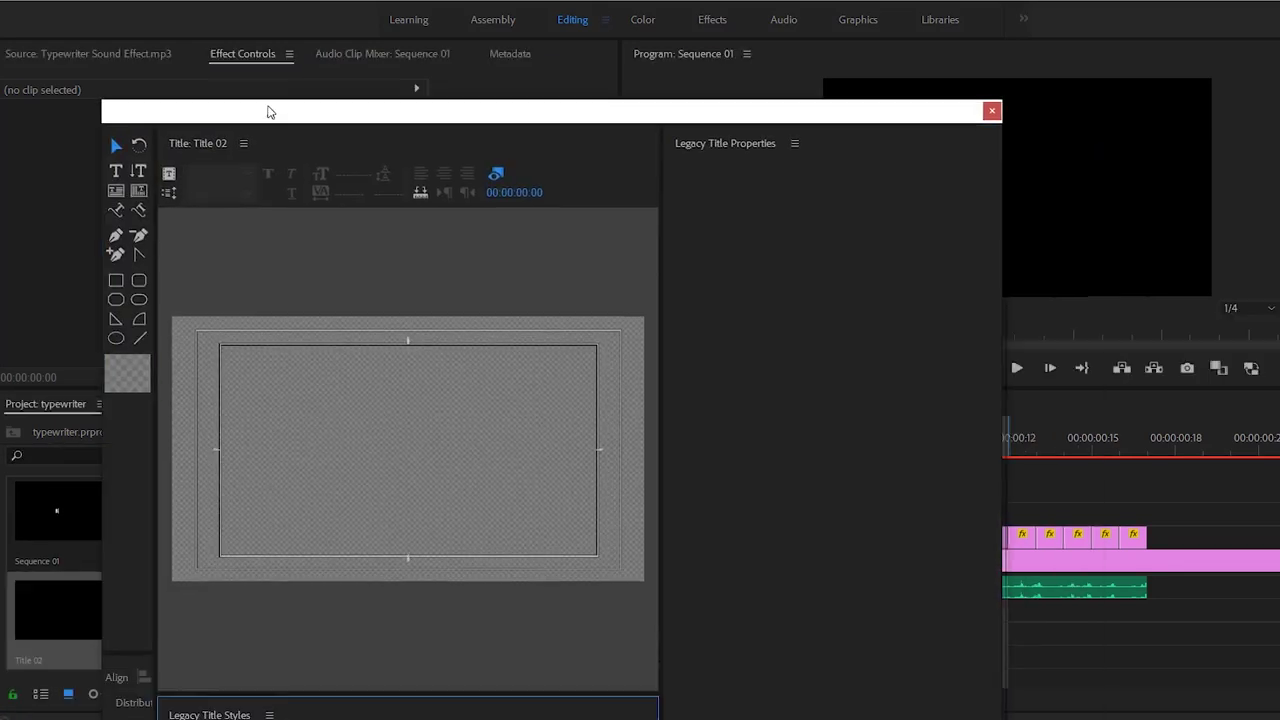
{"action": "type", "text": "B"}
{"action": "left_click_drag", "start_coordinate": [286, 126], "coordinate": [285, 95]}
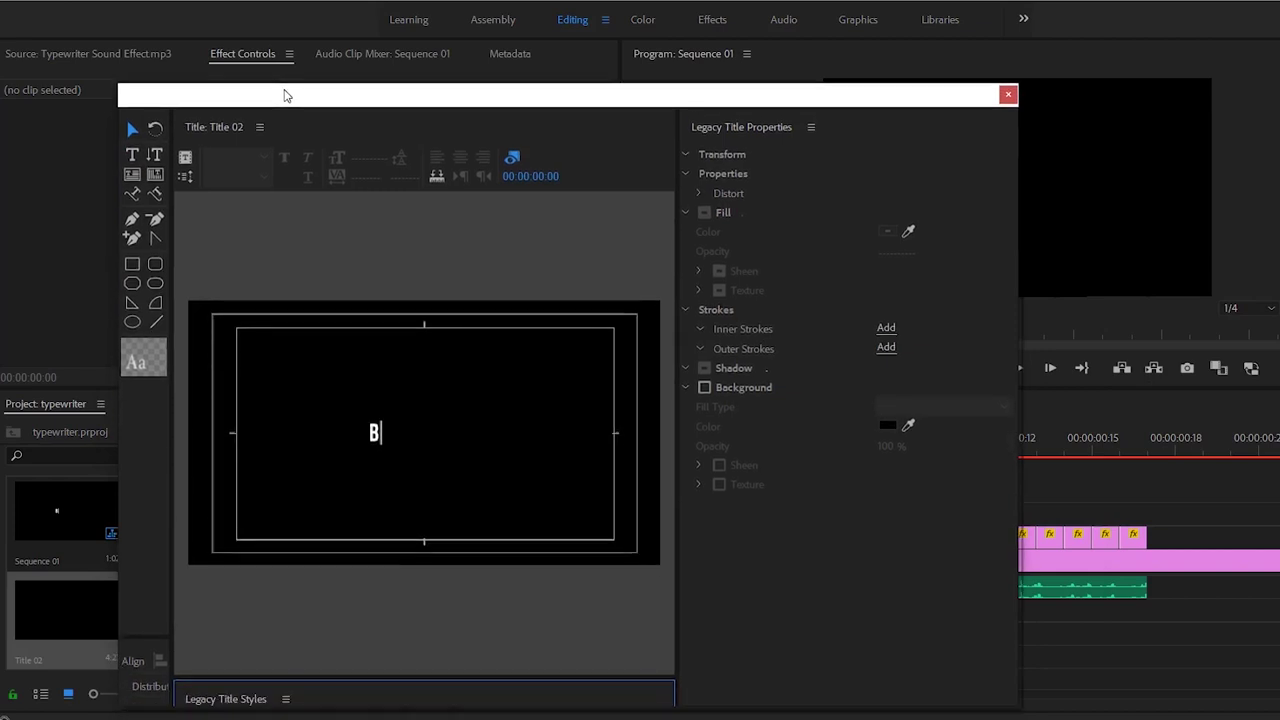
Draw a short vertical line right of the B and close the title editor
{"action": "left_click", "coordinate": [154, 323]}
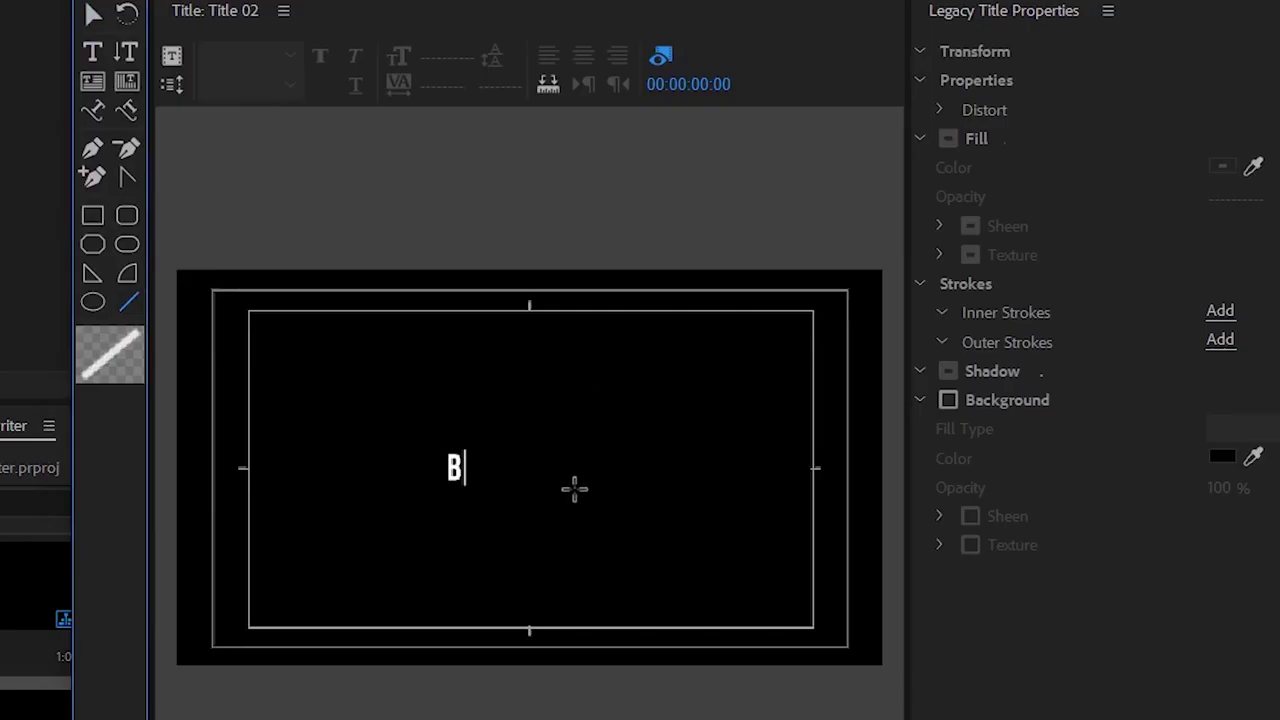
{"action": "mouse_move", "coordinate": [574, 437]}
{"action": "left_mouse_down"}
{"action": "mouse_move", "coordinate": [574, 500]}
{"action": "mouse_move", "coordinate": [574, 470]}
{"action": "left_mouse_up"}
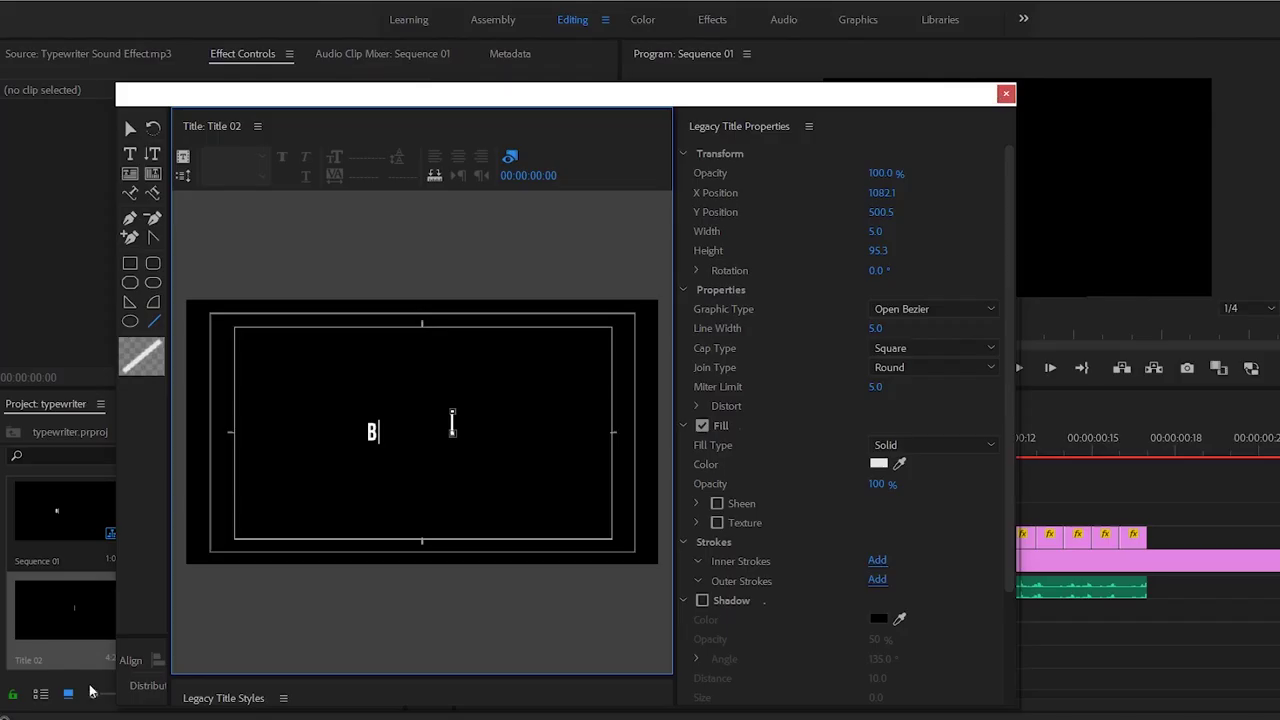
{"action": "left_click", "coordinate": [1006, 93]}
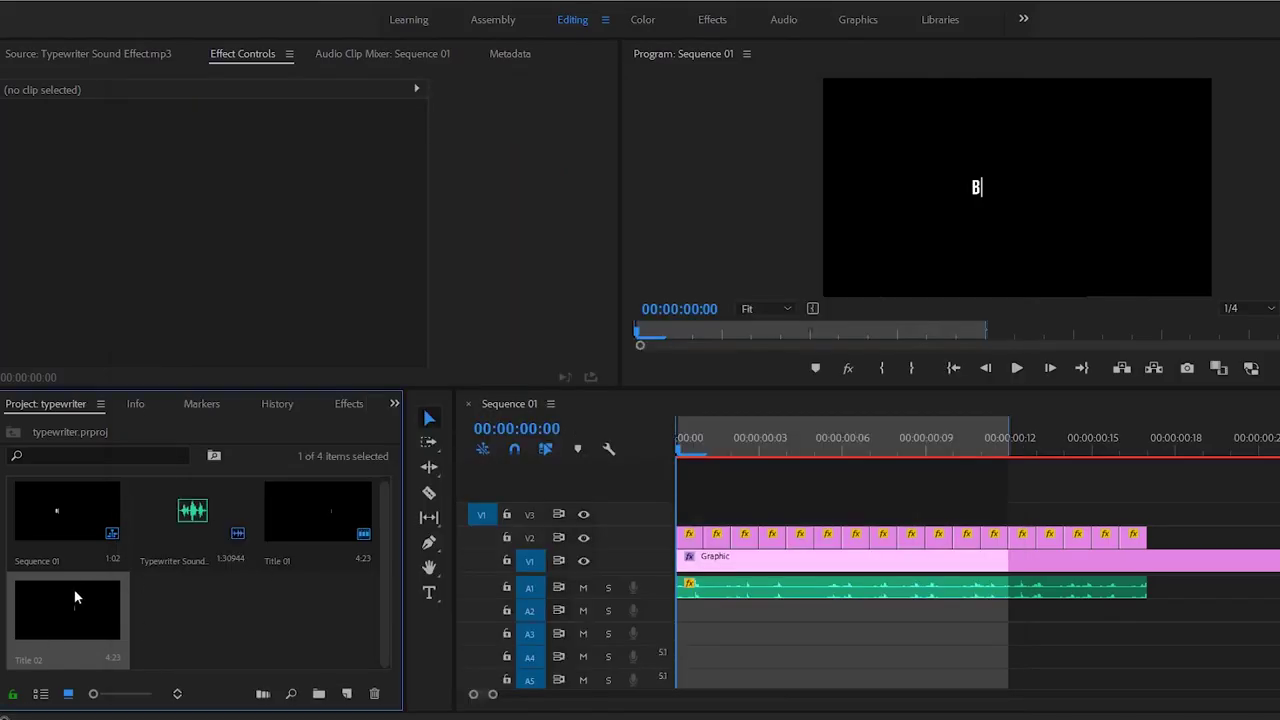
{"action": "left_click_drag", "start_coordinate": [1124, 443], "coordinate": [636, 444]}
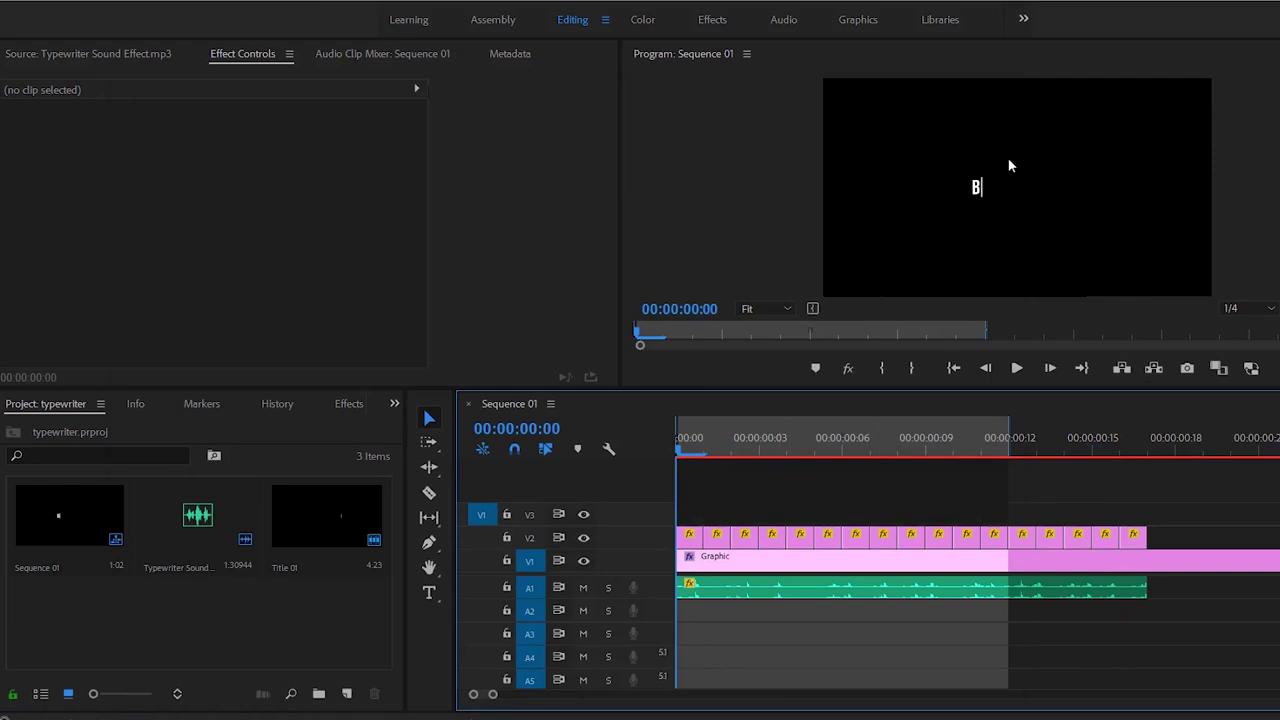
{"action": "left_click", "coordinate": [695, 540]}
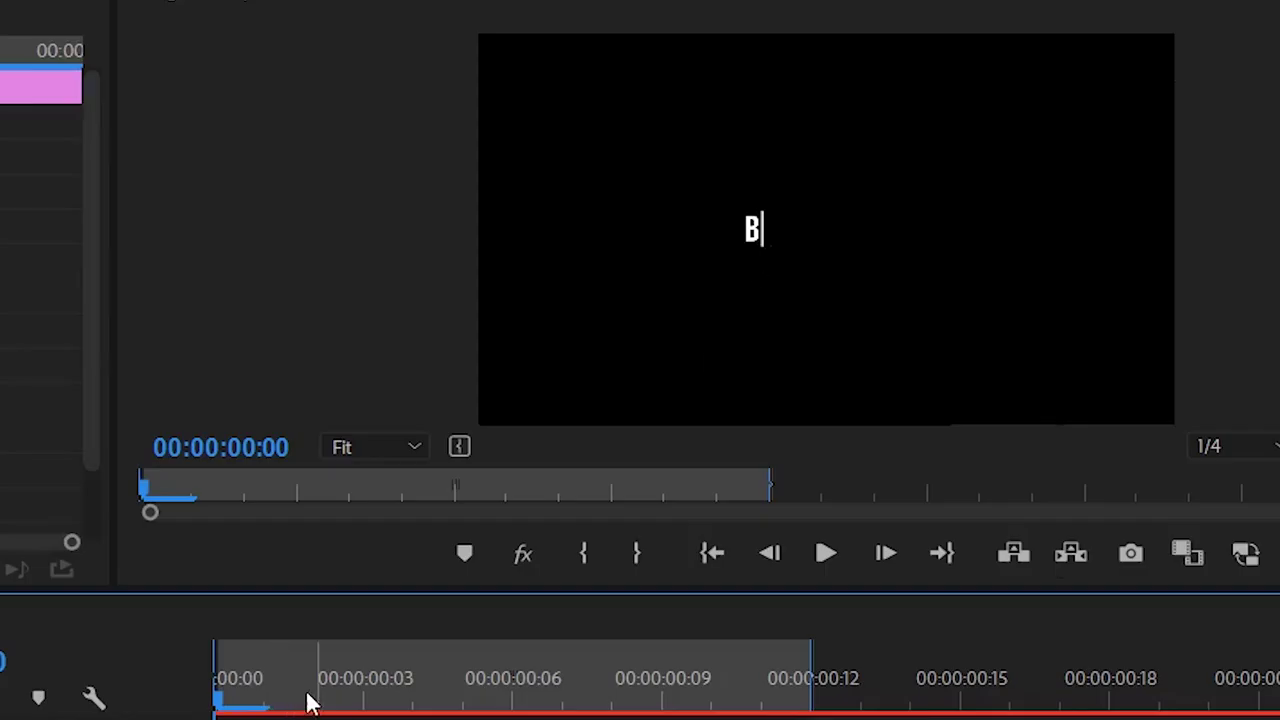
Scrub and play the sequence to watch the cursor move from Position 461 to 887
{"action": "left_click_drag", "start_coordinate": [309, 703], "coordinate": [1010, 700]}
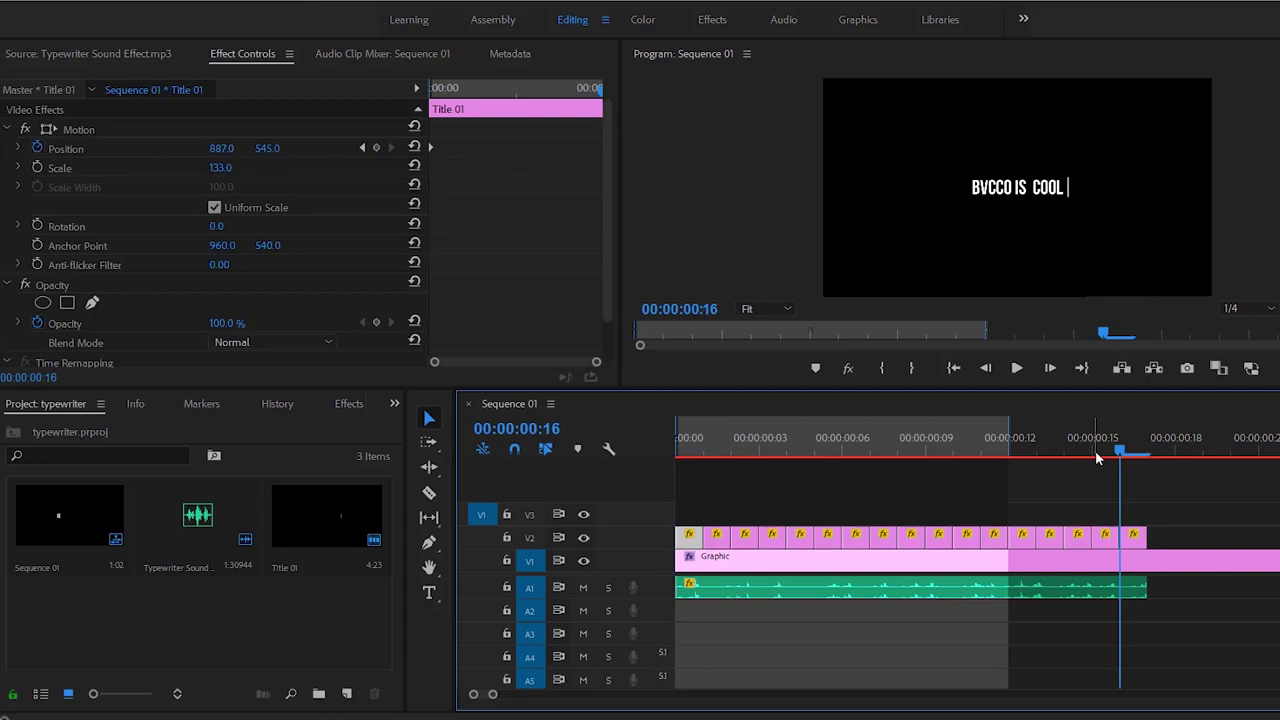
{"action": "left_click_drag", "start_coordinate": [729, 445], "coordinate": [678, 449]}
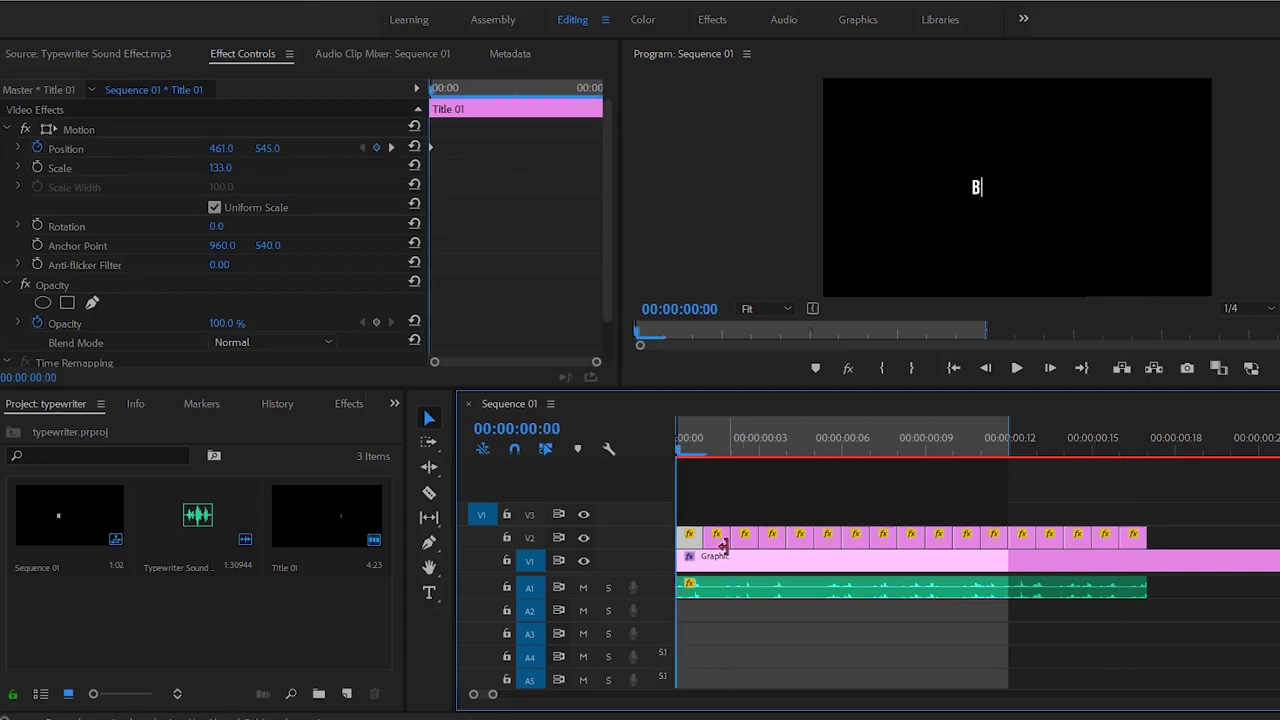
{"action": "left_click", "coordinate": [724, 542]}
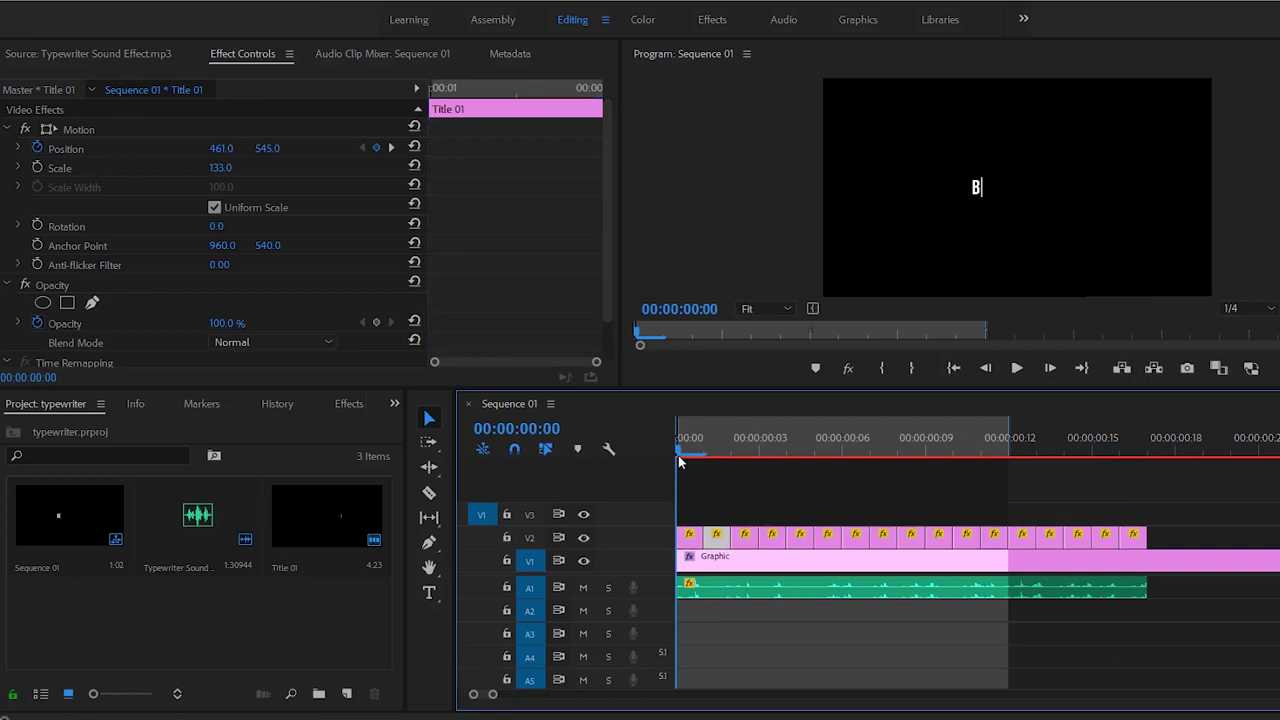
{"action": "key", "text": "space"}
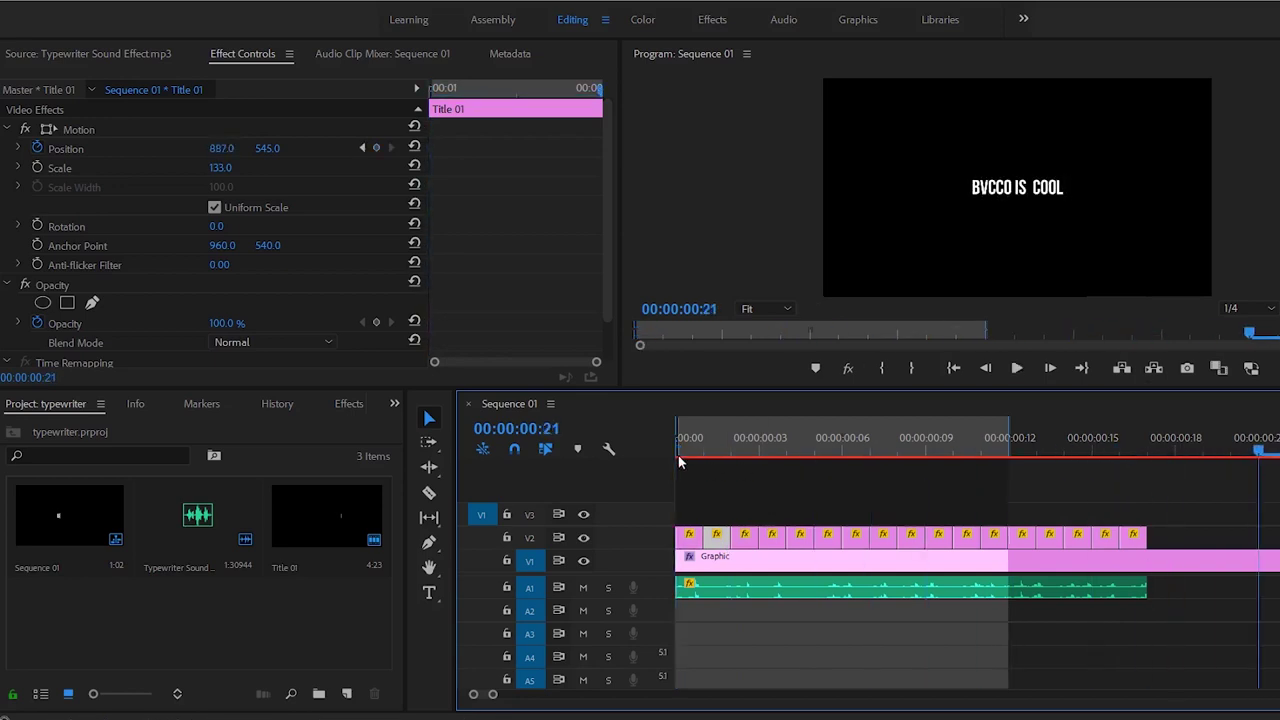
{"action": "key", "text": "Home"}
{"action": "key", "text": "space"}
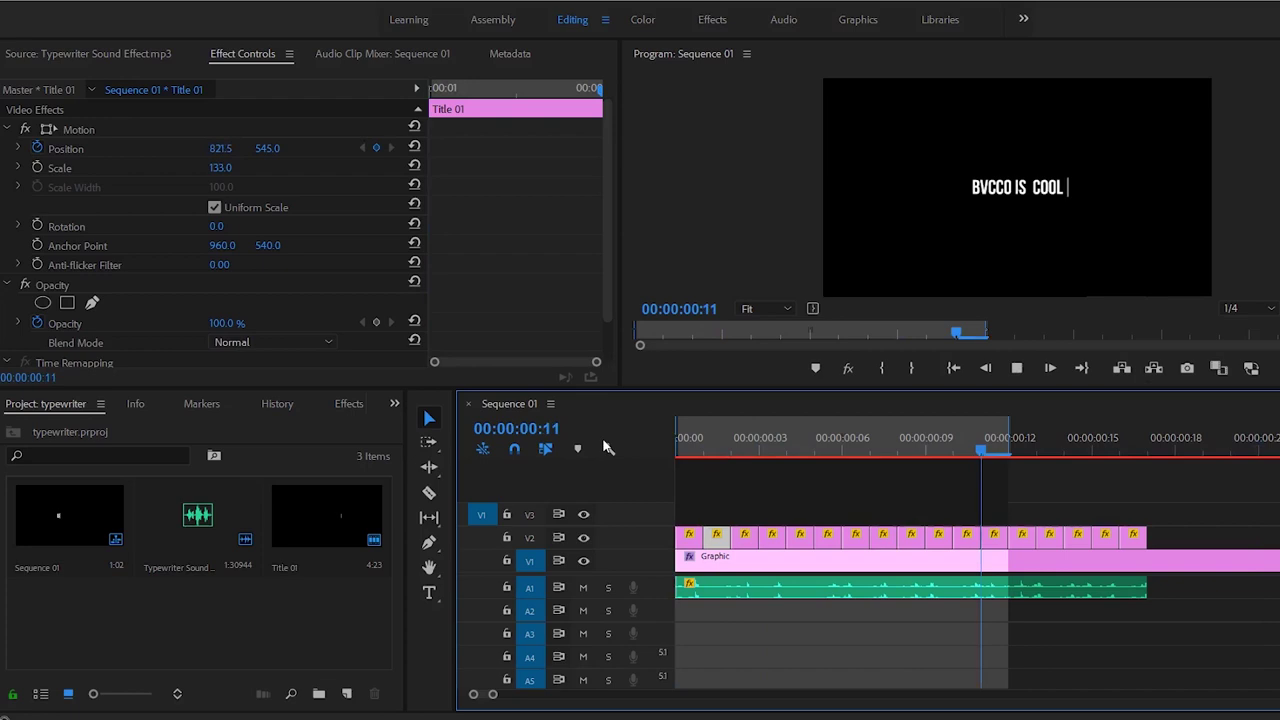
{"action": "left_click_drag", "start_coordinate": [757, 447], "coordinate": [665, 446]}
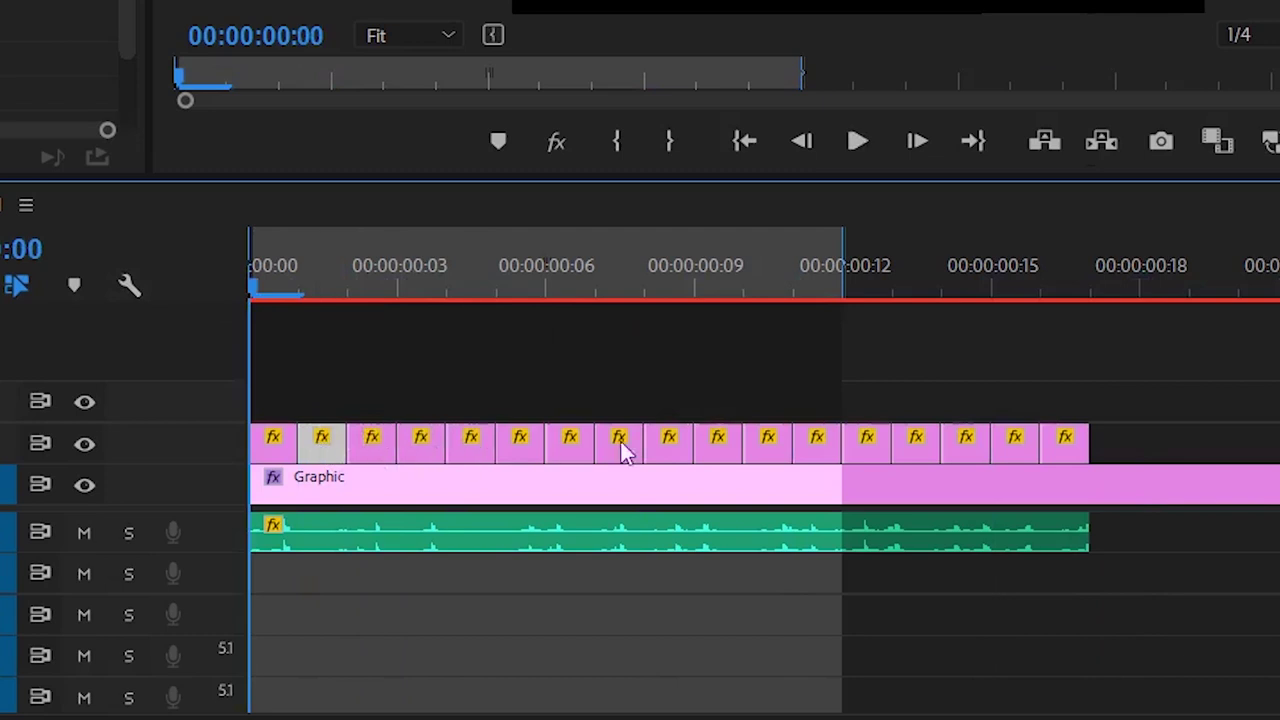
Delete the 4th, 6th, 8th, 10th, 12th, 14th and 16th cursor clips on V2
{"action": "left_click", "coordinate": [423, 442], "text": "shift"}
{"action": "left_click", "coordinate": [527, 442], "text": "shift"}
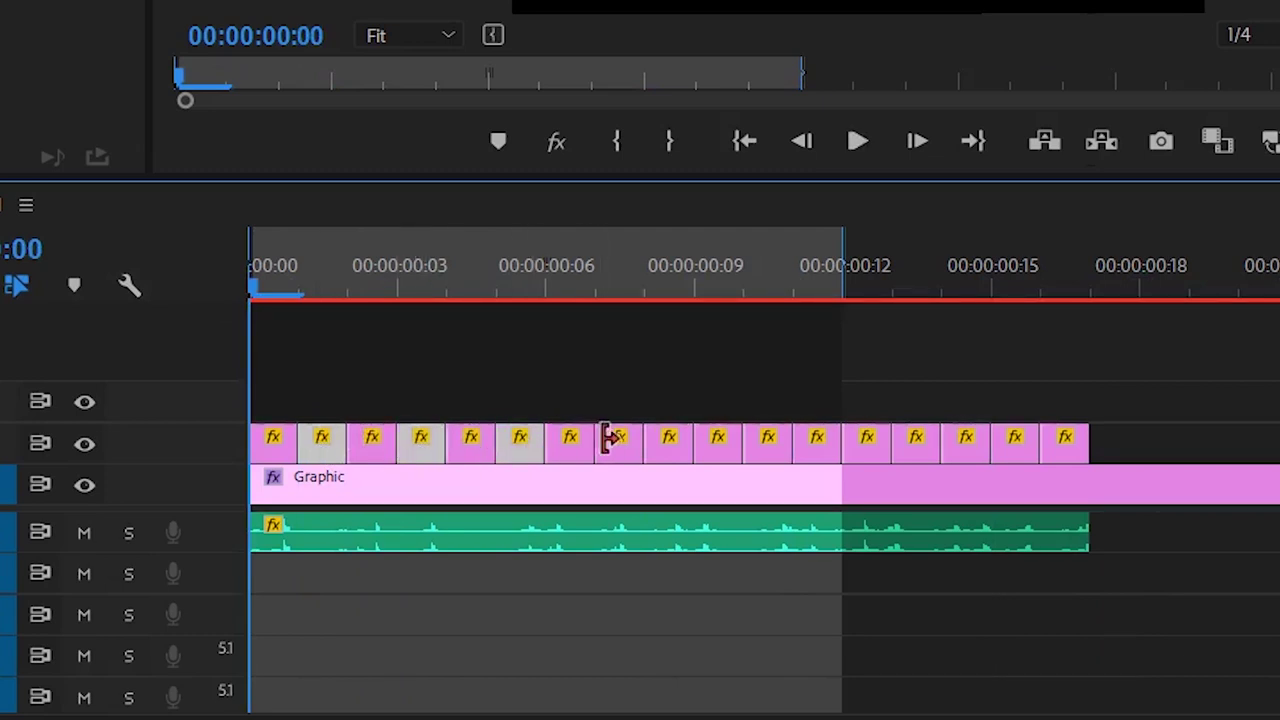
{"action": "left_click", "coordinate": [618, 442], "text": "shift"}
{"action": "left_click", "coordinate": [722, 450], "text": "shift"}
{"action": "left_click", "coordinate": [824, 449], "text": "shift"}
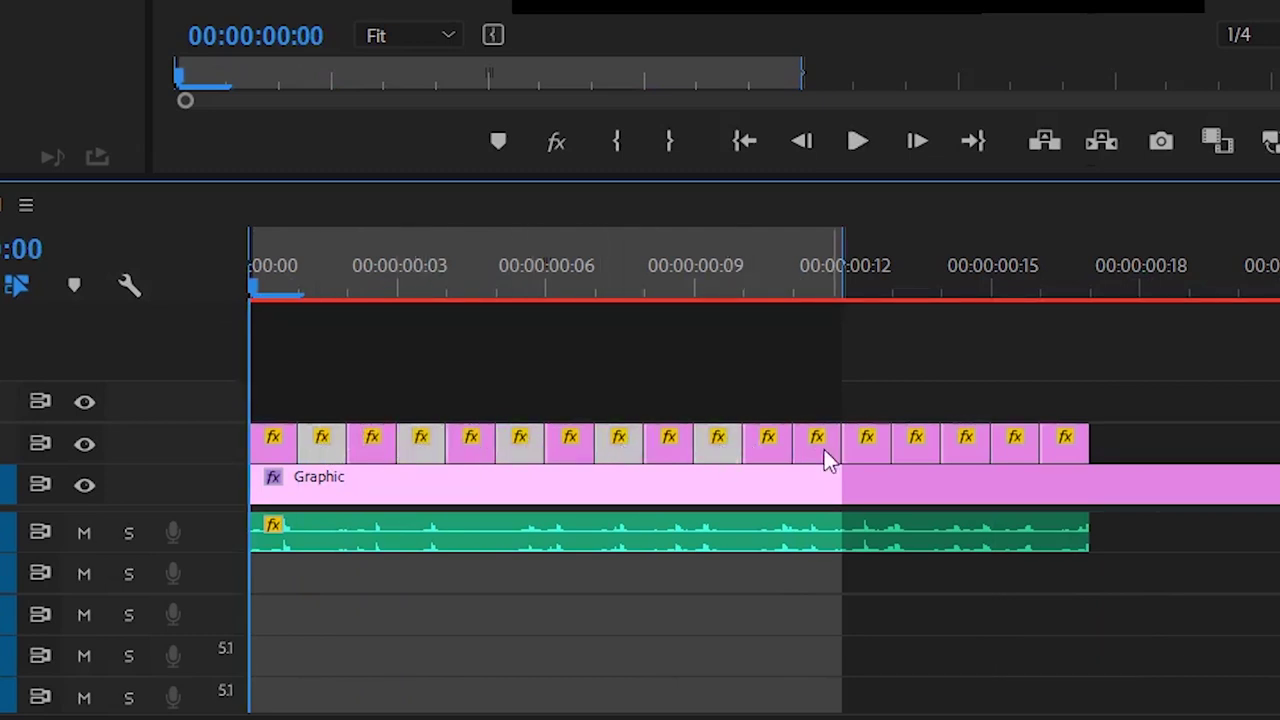
{"action": "left_click", "coordinate": [921, 447], "text": "shift"}
{"action": "left_click", "coordinate": [1019, 449], "text": "shift"}
{"action": "key", "text": "Delete"}
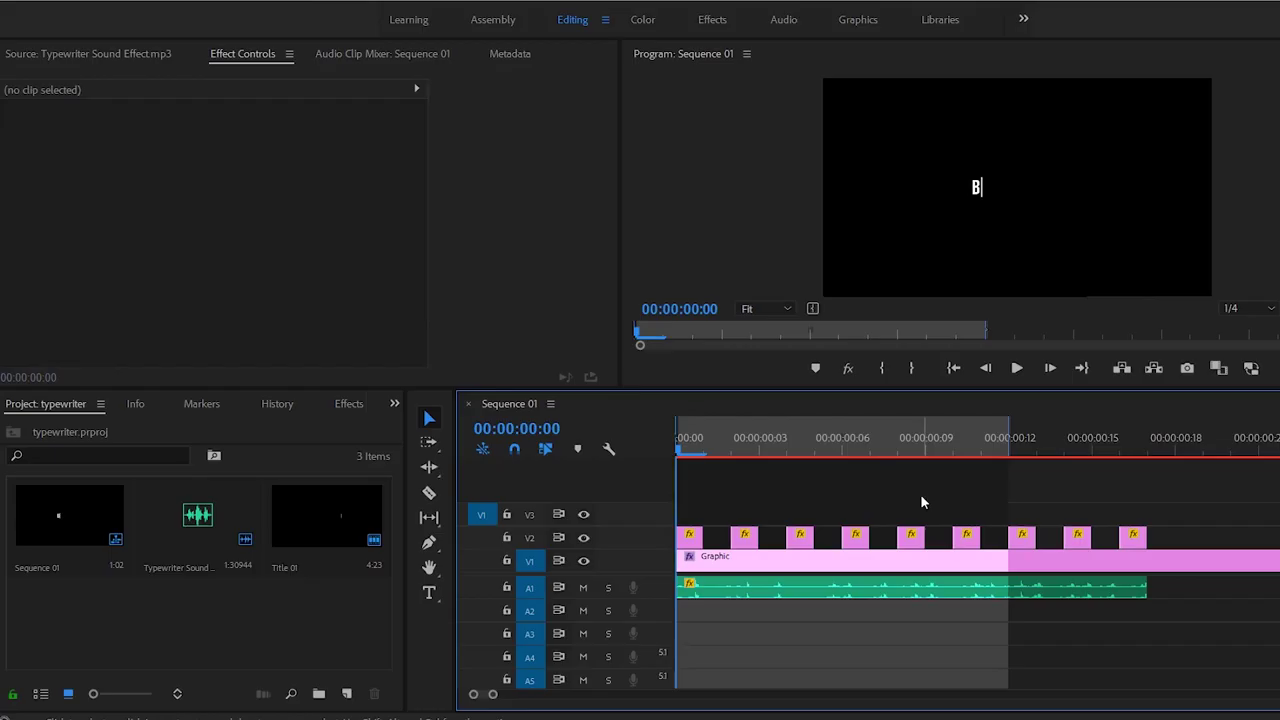
Play the sequence from the start several times to preview the blinking cursor
{"action": "key", "text": "space"}
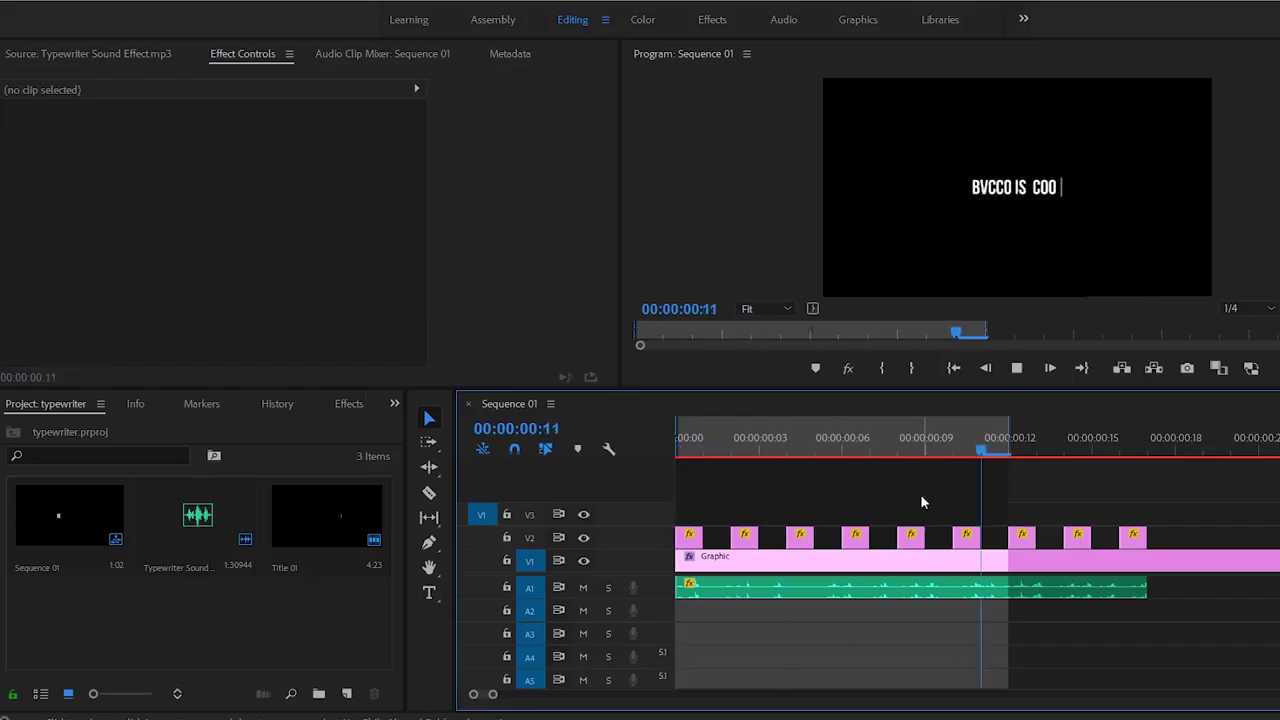
{"action": "key", "text": "space"}
{"action": "key", "text": "Home"}
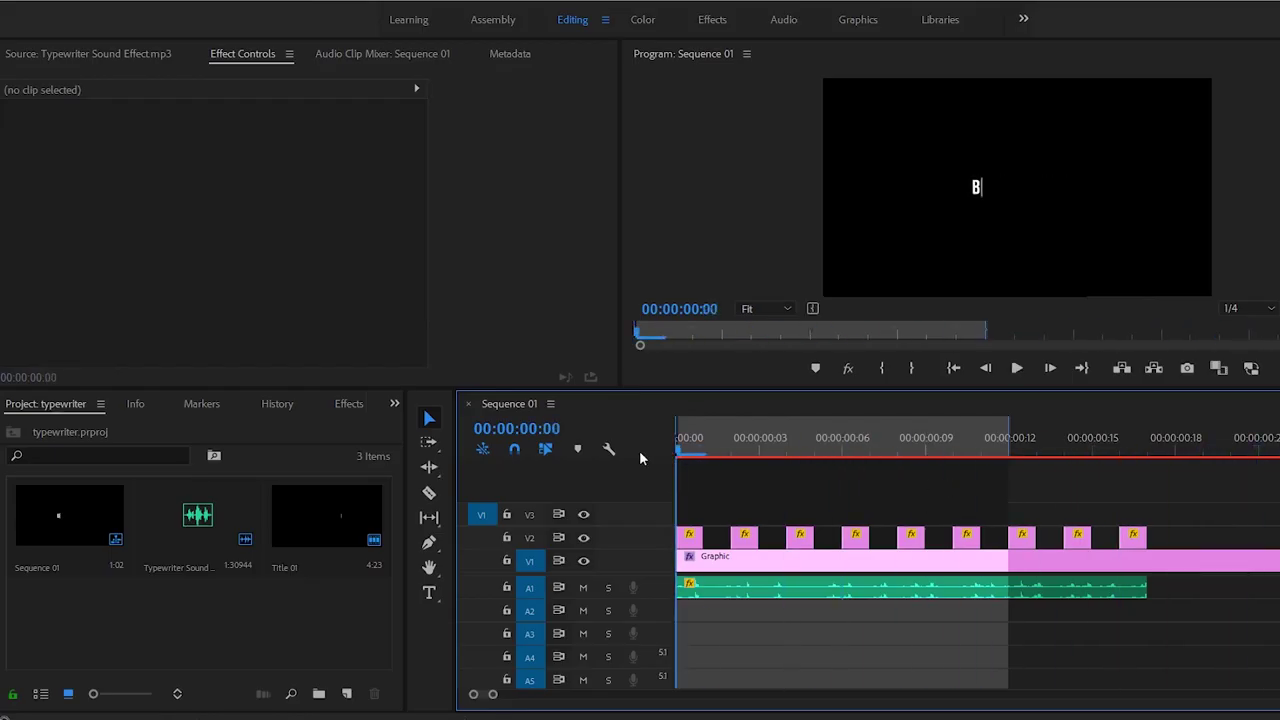
{"action": "key", "text": "minus"}
{"action": "key", "text": "space"}
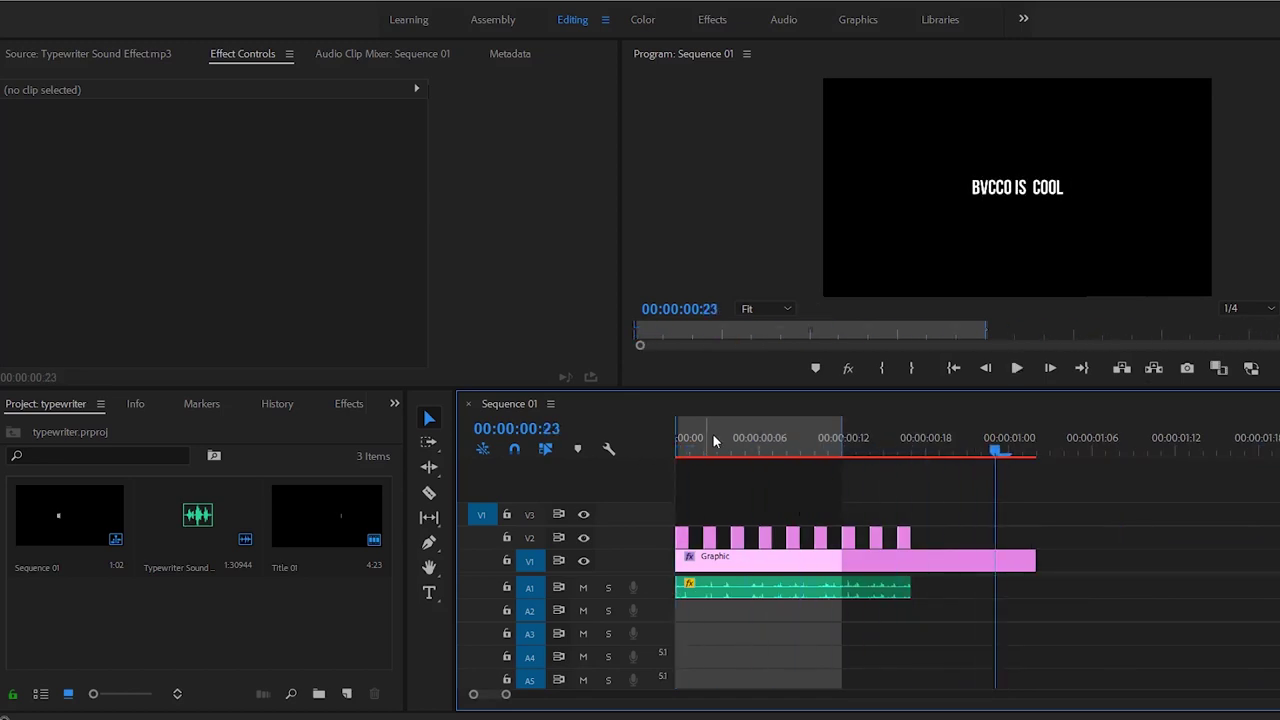
{"action": "key", "text": "Home"}
{"action": "key", "text": "space"}
{"action": "key", "text": "space"}
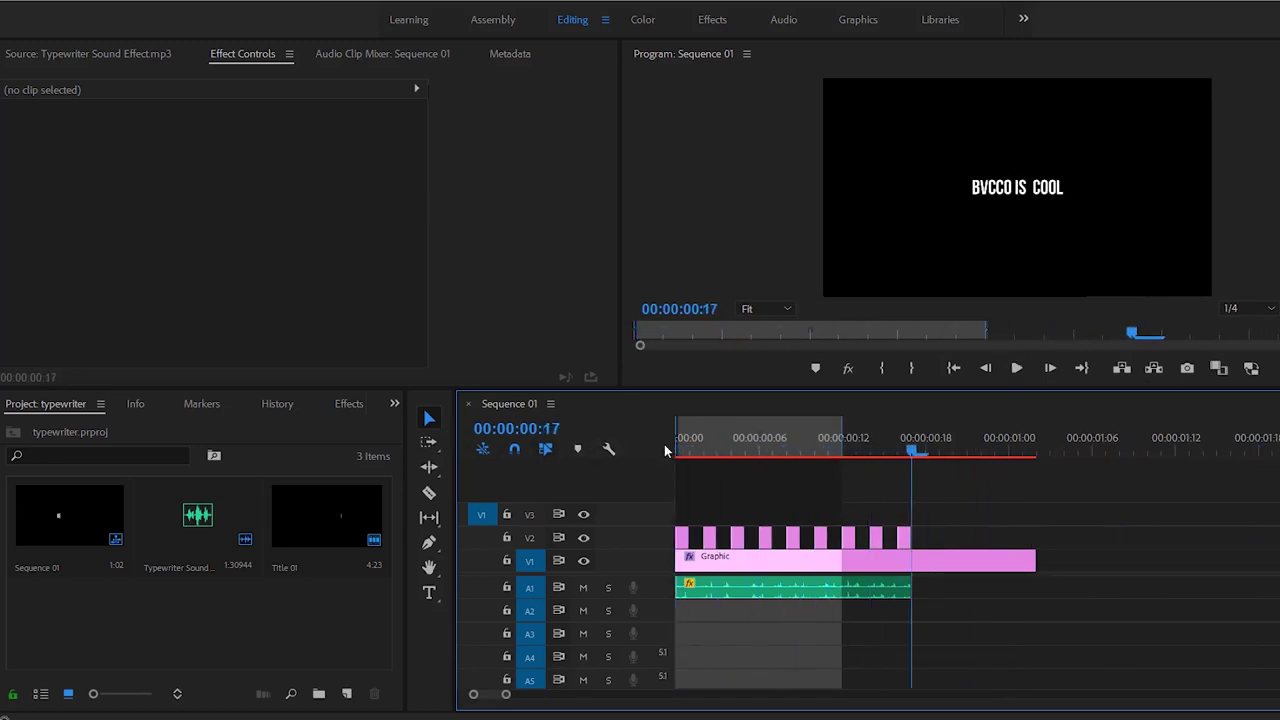
{"action": "key", "text": "Home"}
{"action": "key", "text": "space"}
{"action": "key", "text": "space"}
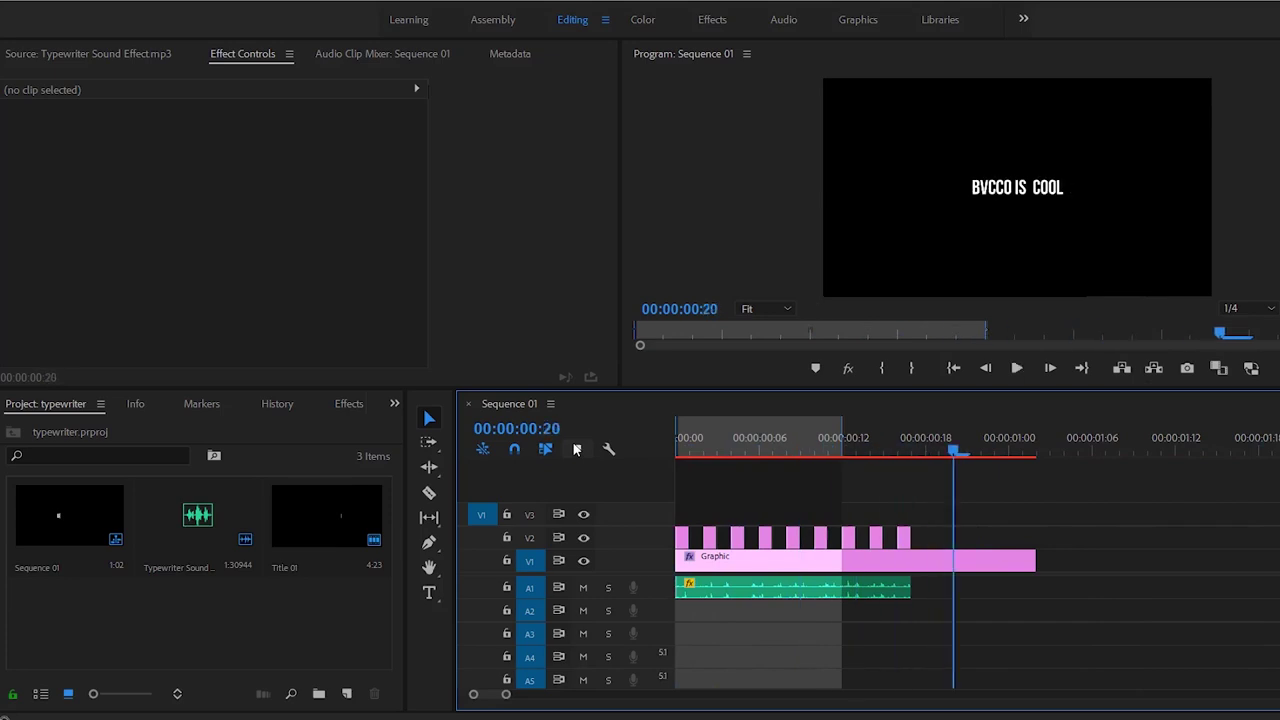